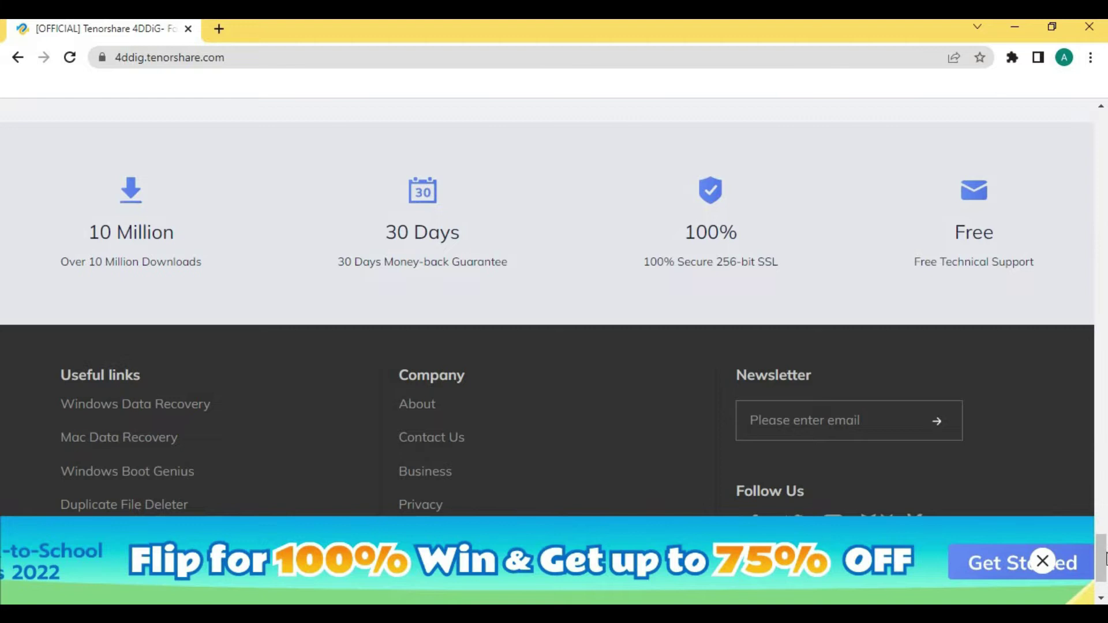
# - Download the free Windows version of 4DDiG Data Recovery and show the installer file in its folder
pyautogui.moveTo(1106, 559); pyautogui.dragTo(1105, 142)
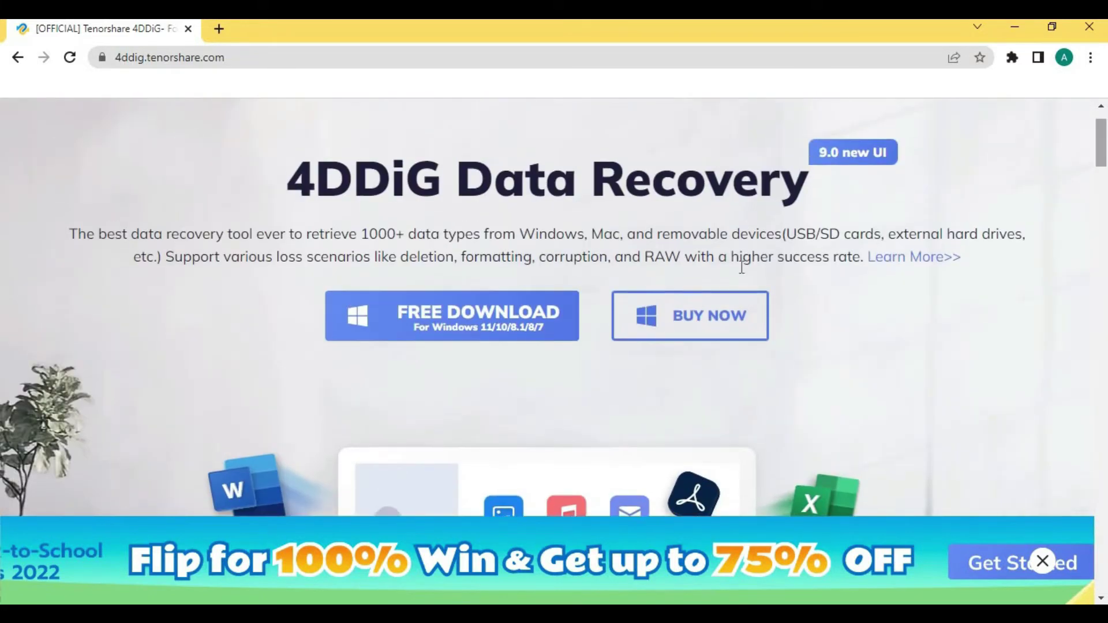
pyautogui.click(492, 327)
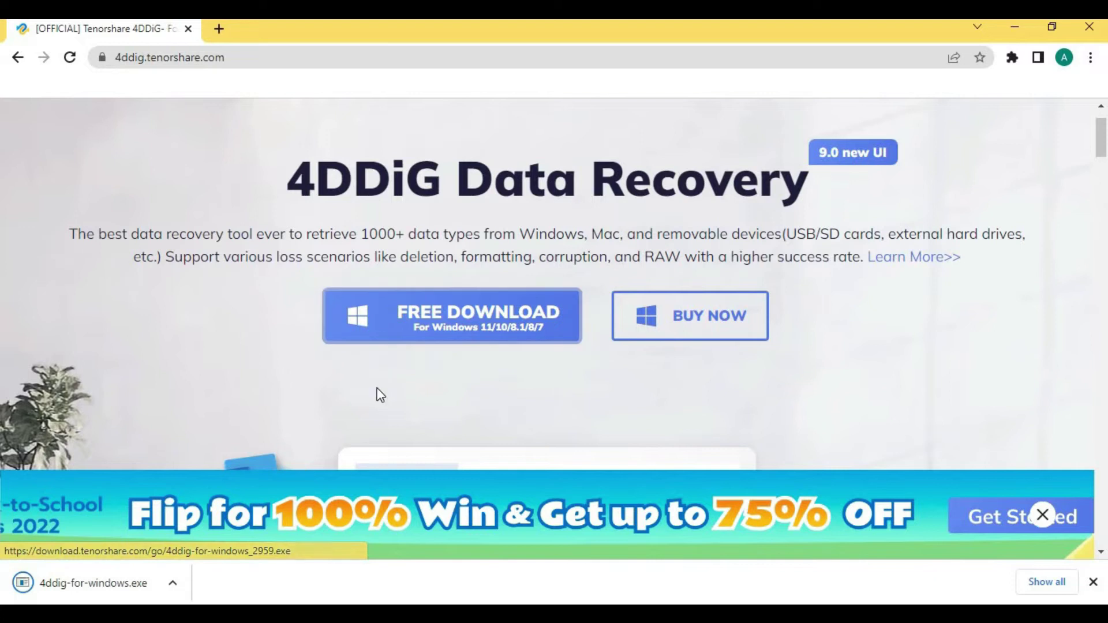
pyautogui.click(62, 584)
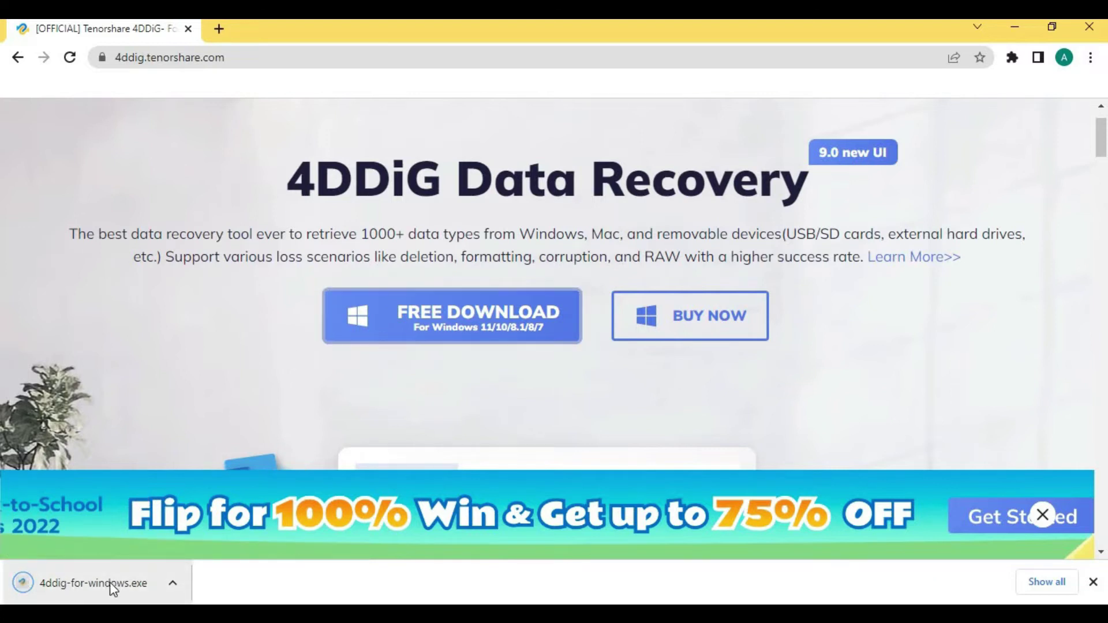
pyautogui.click(171, 582)
pyautogui.click(201, 527)
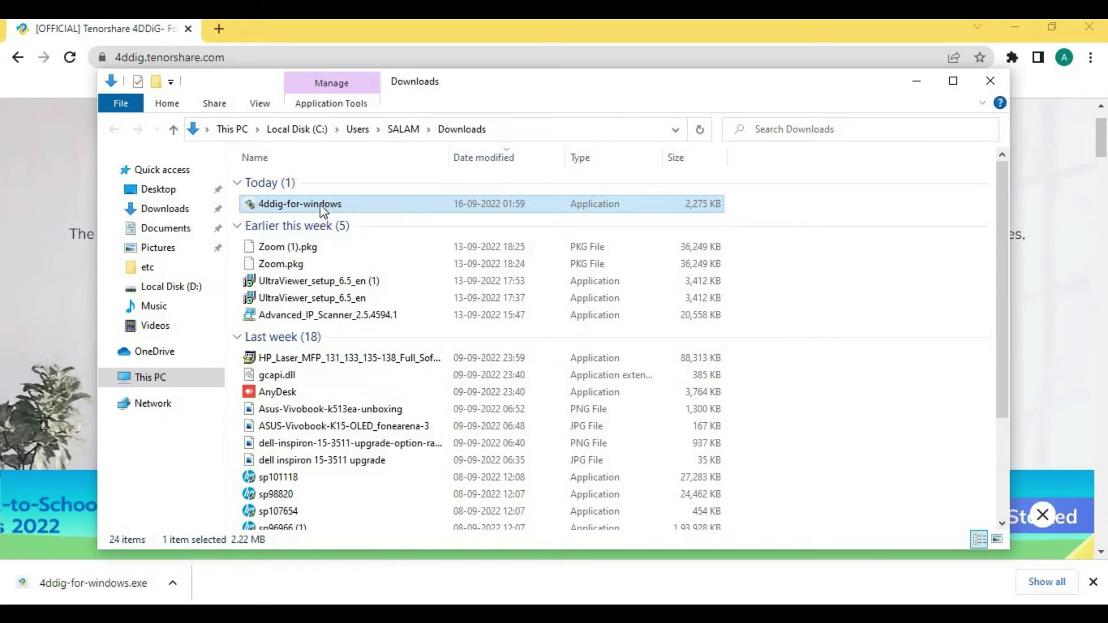
# - Install Tenorshare 4DDiG from the downloaded 4ddig-for-windows file and move its shortcut to an empty area of the desktop
pyautogui.doubleClick(323, 208)
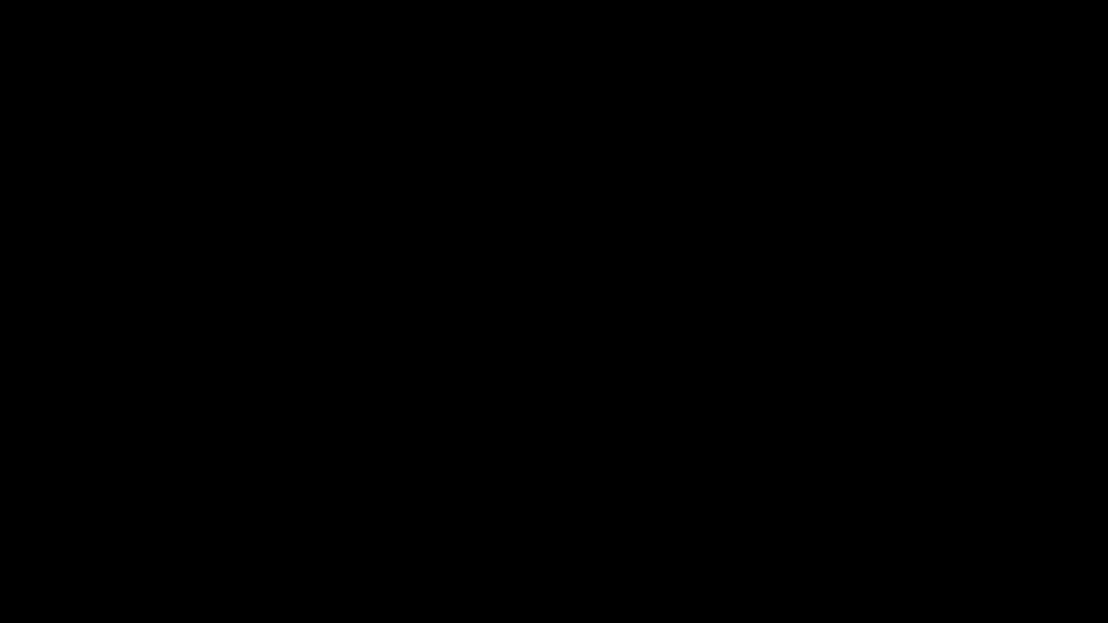
pyautogui.click(451, 423)
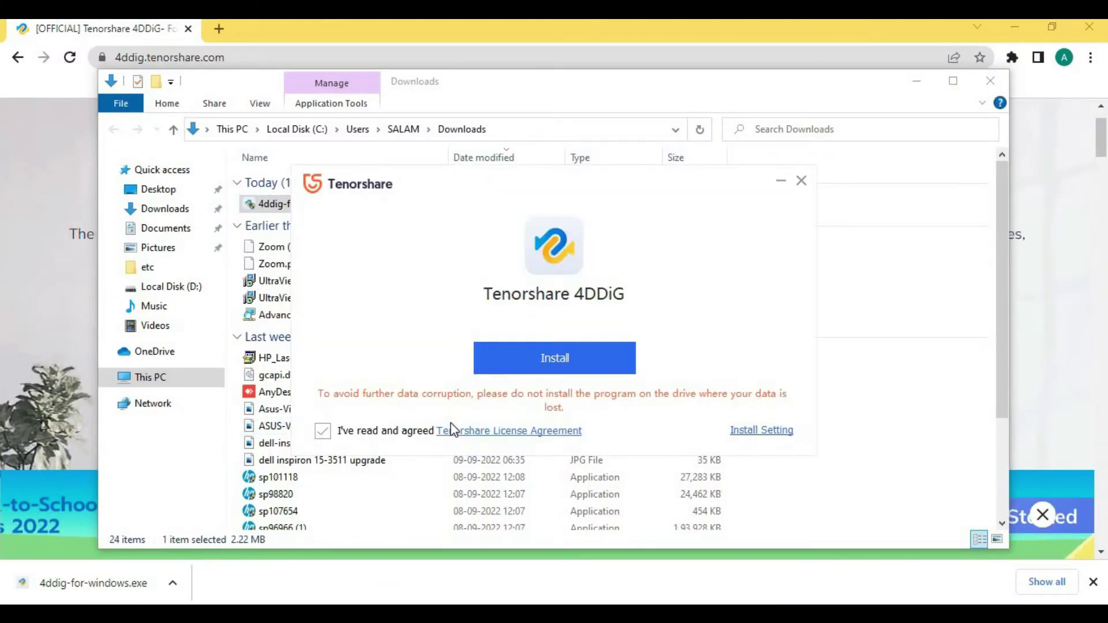
pyautogui.click(530, 361)
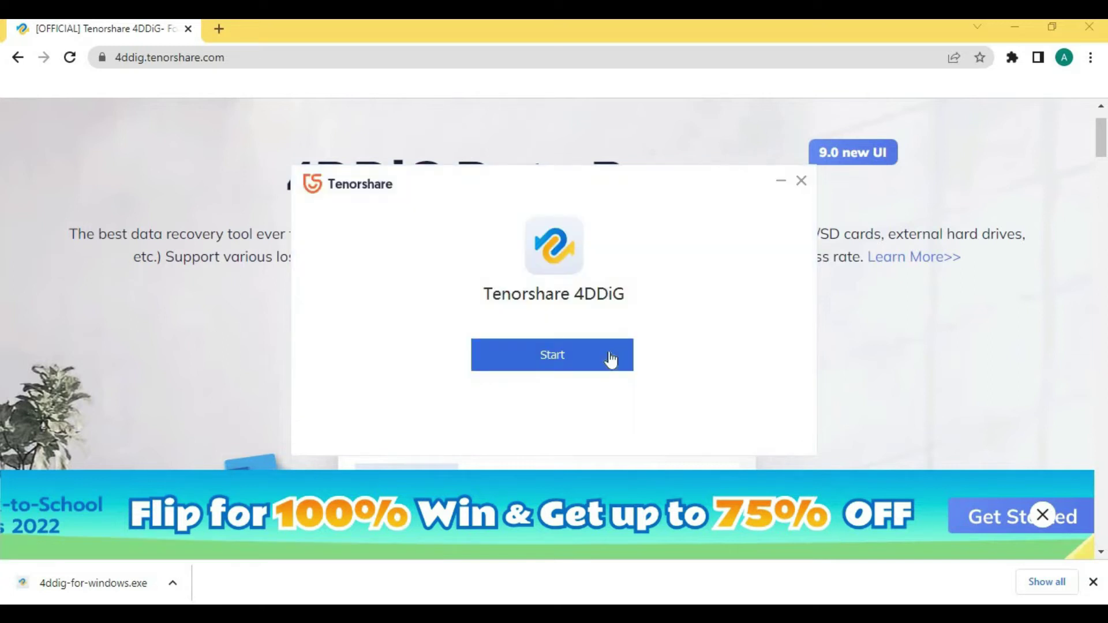
pyautogui.click(800, 181)
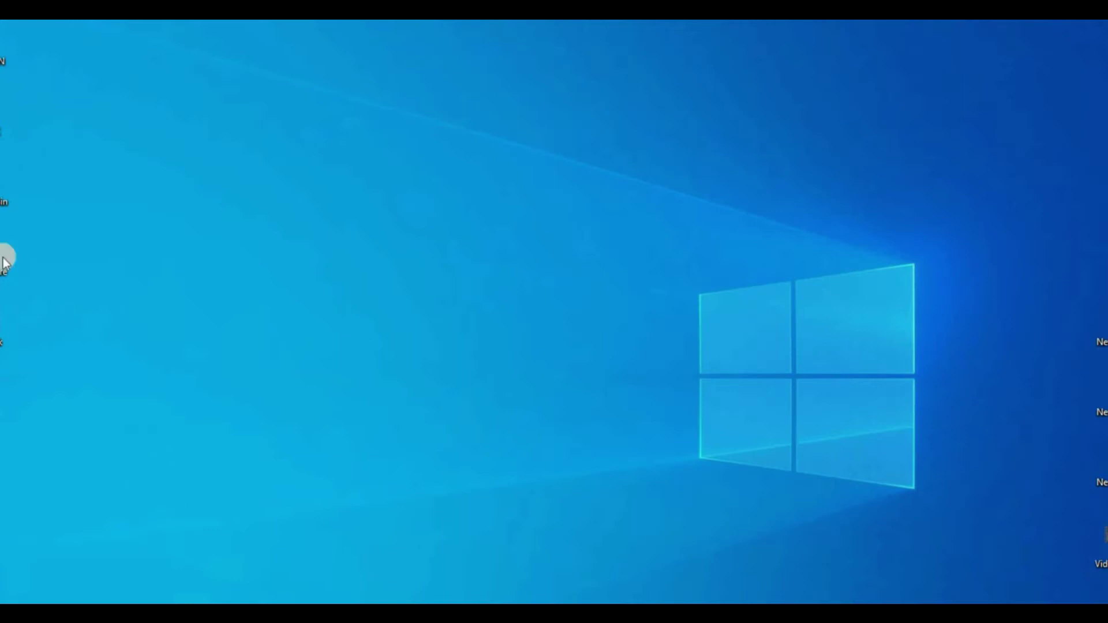
pyautogui.moveTo(6, 259); pyautogui.dragTo(356, 196)
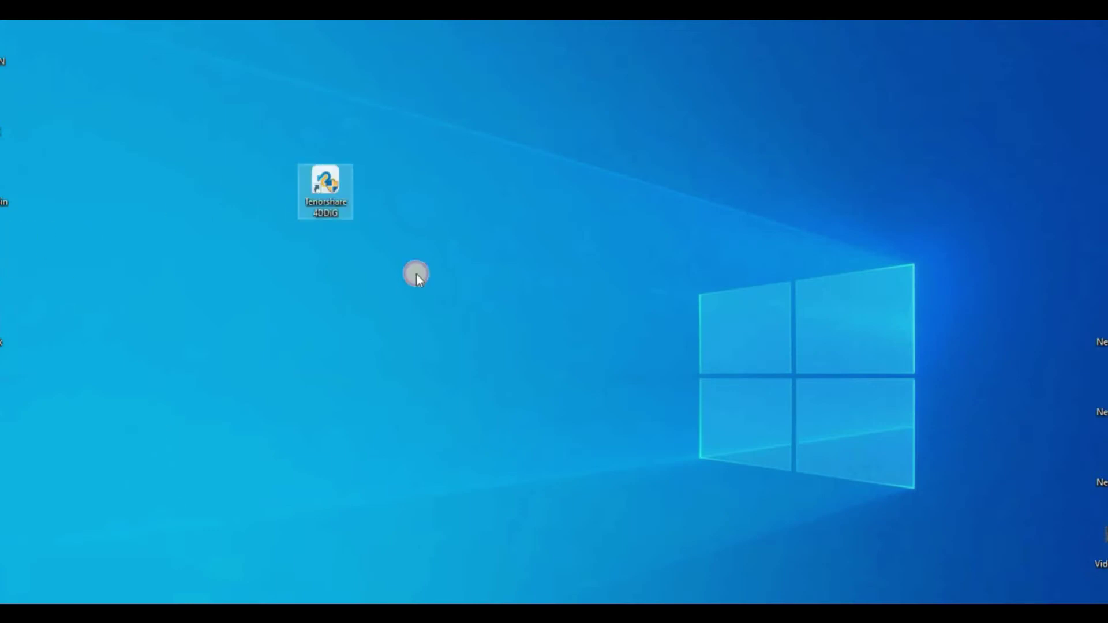
pyautogui.click(417, 275)
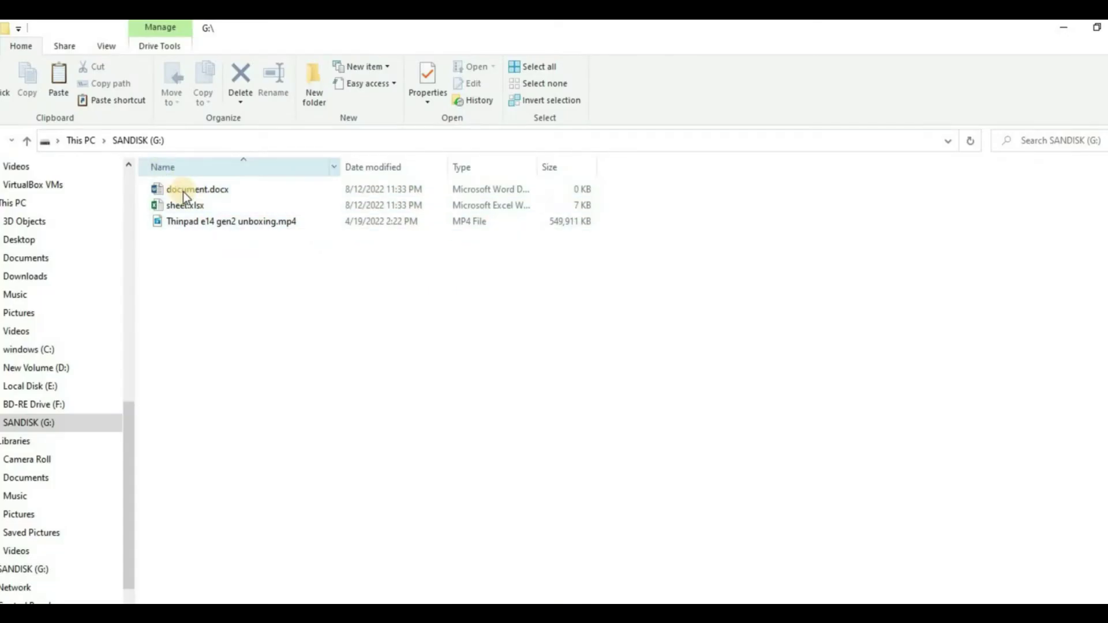
# - Review the document, sheet and video files on the SANDISK (G:) drive and return to This PC
pyautogui.click(182, 190)
pyautogui.click(191, 270)
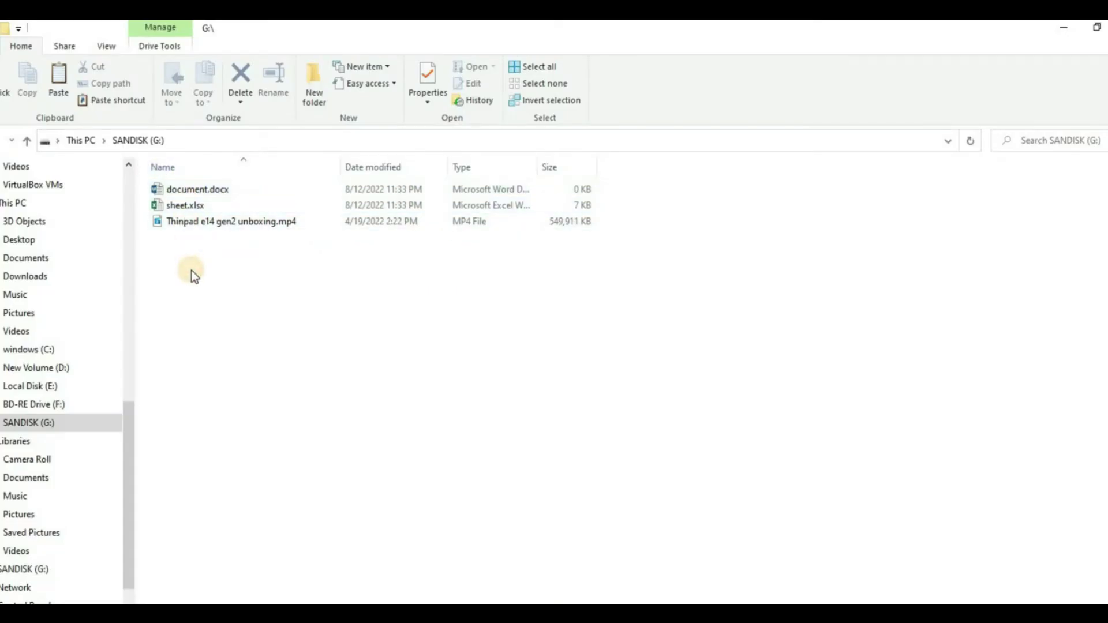
pyautogui.hotkey('ctrl', 'a')
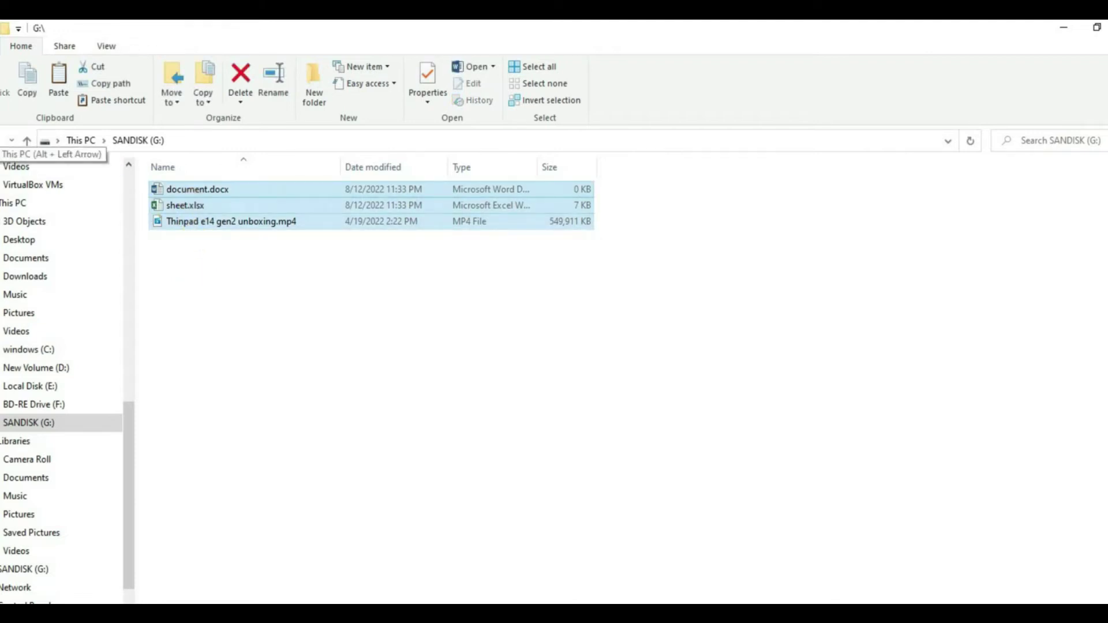
pyautogui.click(15, 202)
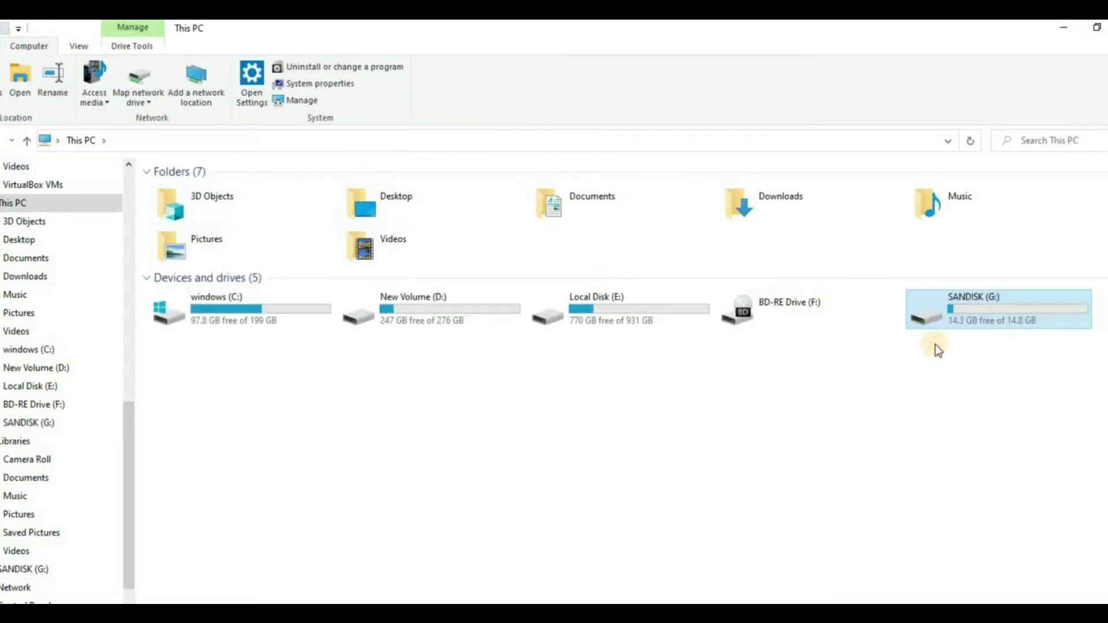
pyautogui.rightClick(986, 307)
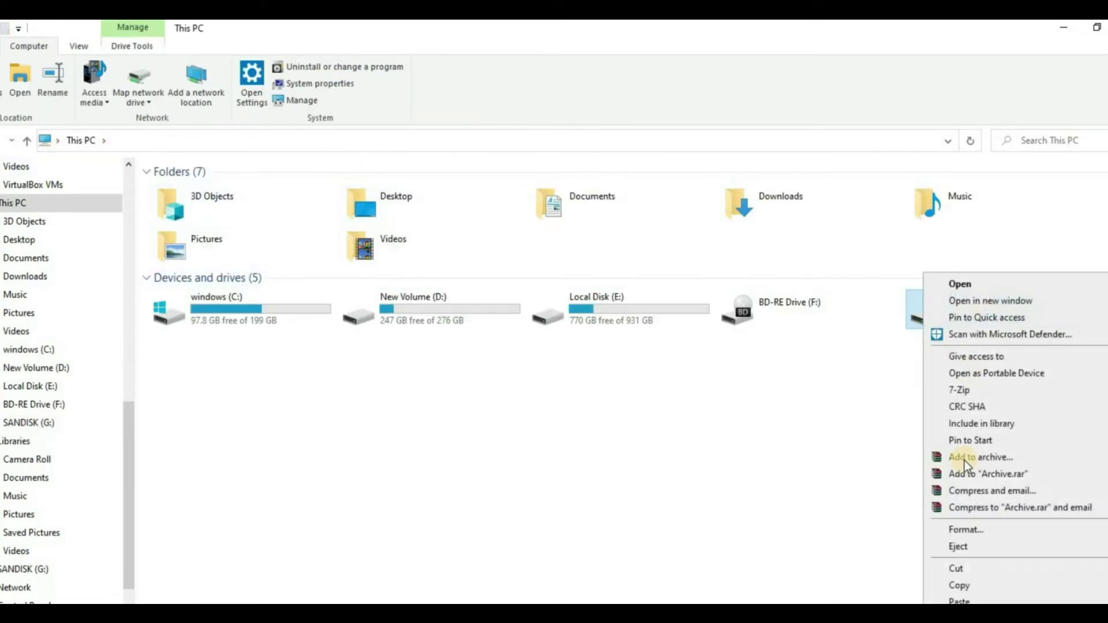
pyautogui.click(980, 529)
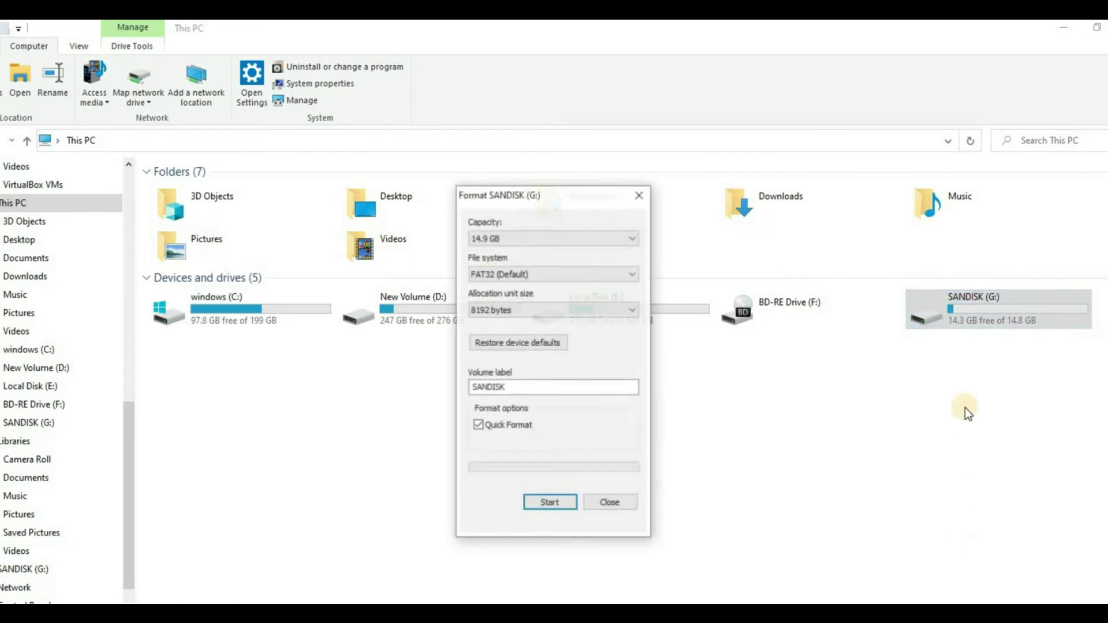
pyautogui.press('Escape')
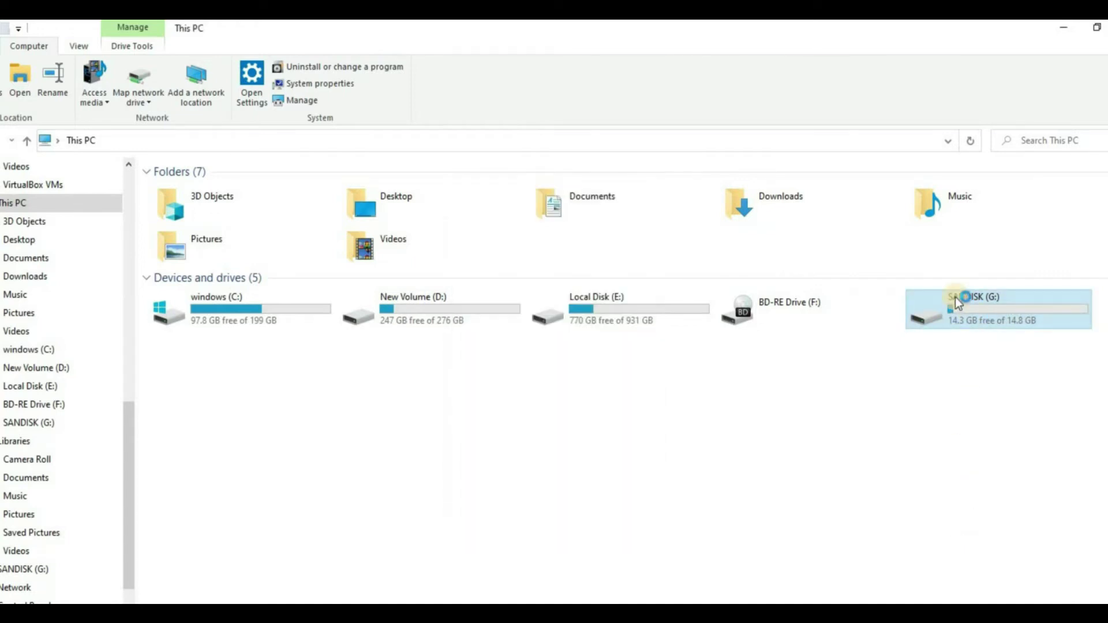
# - Open the SANDISK (G:) drive and play the Thinpad e14 gen2 unboxing.mp4 video
pyautogui.doubleClick(954, 298)
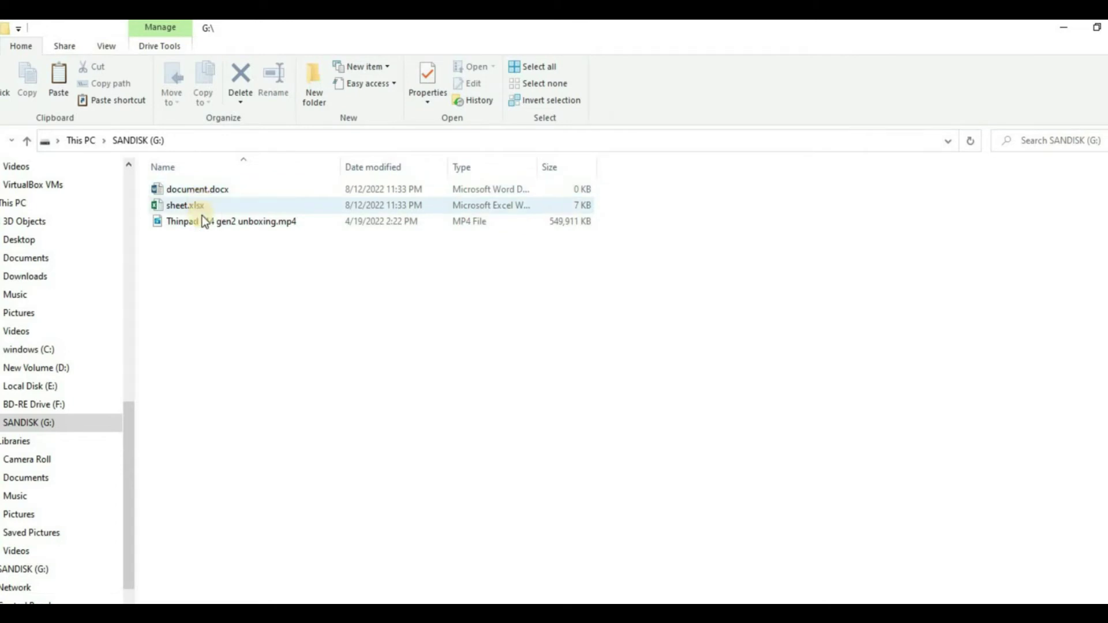
pyautogui.click(204, 222)
pyautogui.doubleClick(202, 221)
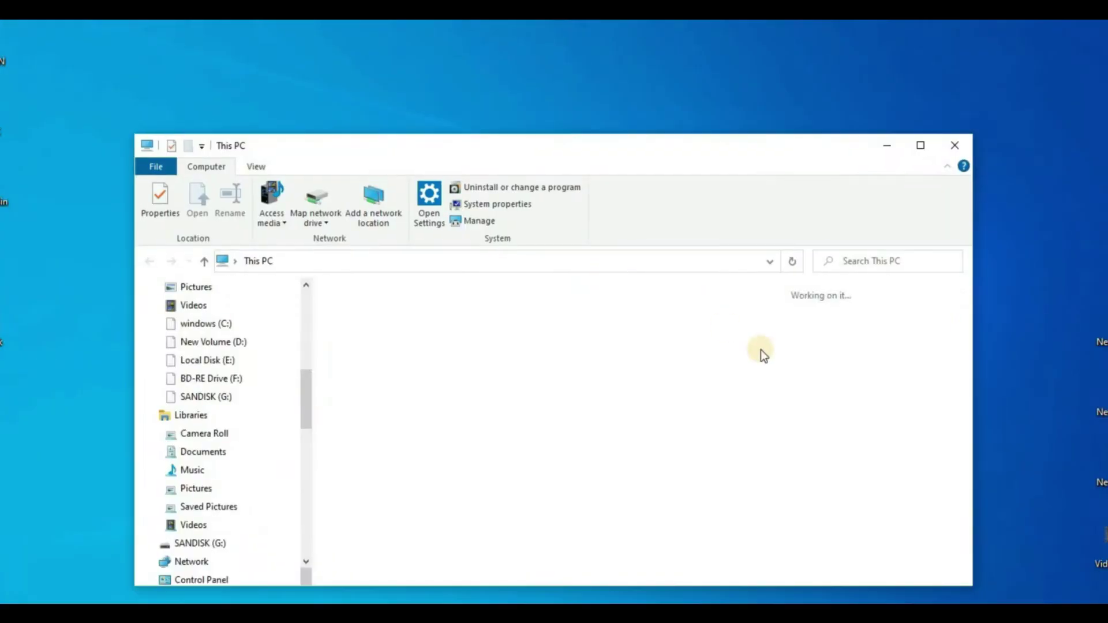
# - Quick-format the SANDISK (G:) drive as FAT32 with 8192-byte allocation units, and open the drive to check its contents
pyautogui.click(915, 151)
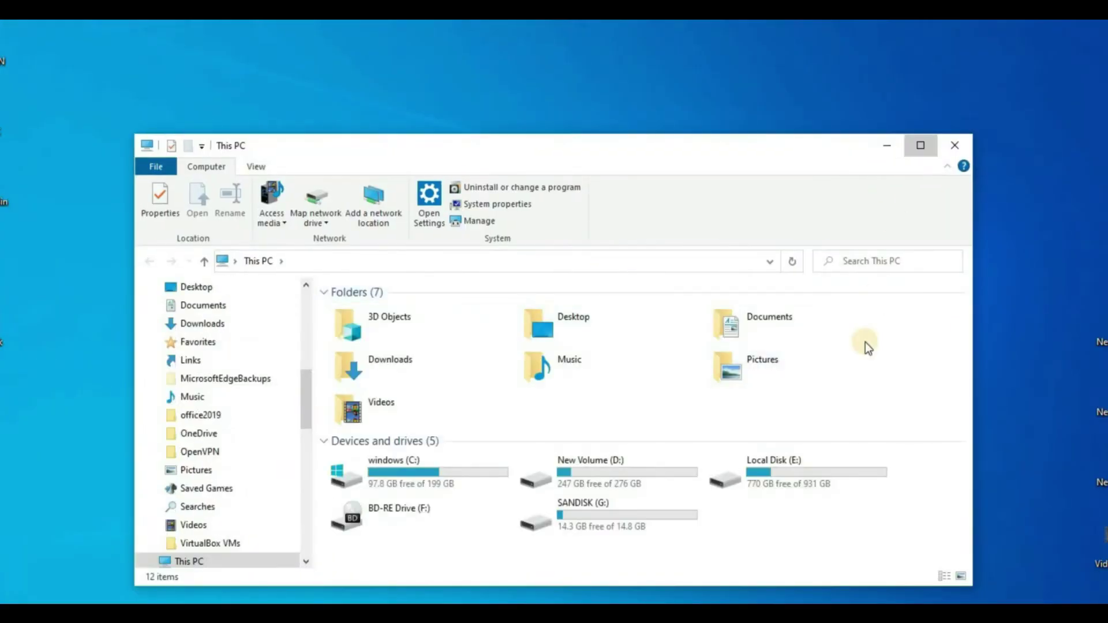
pyautogui.rightClick(983, 309)
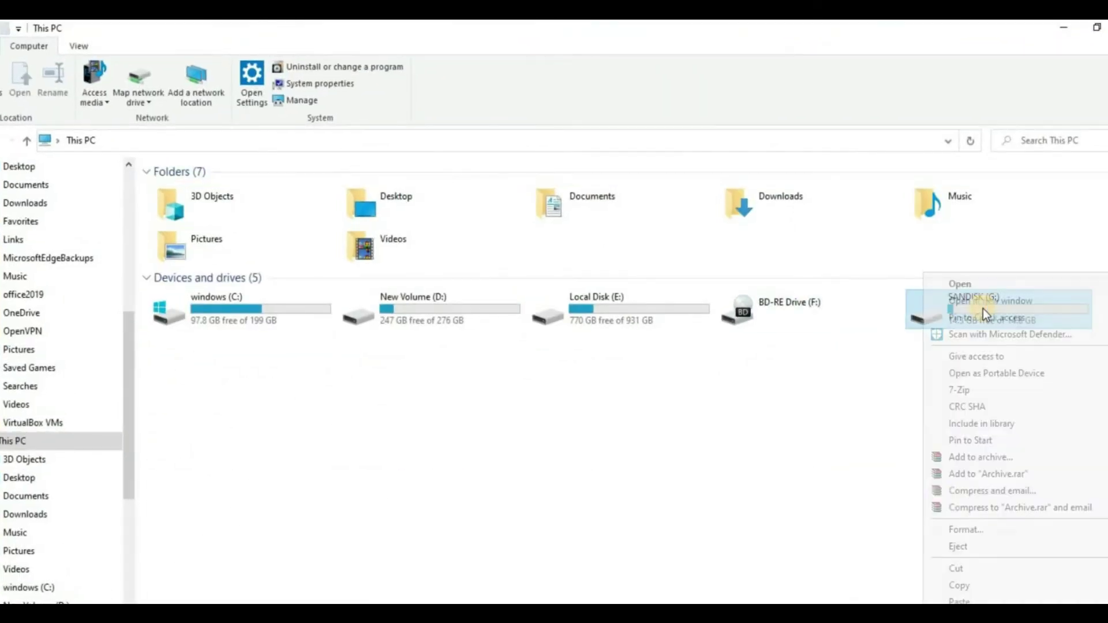
pyautogui.click(967, 532)
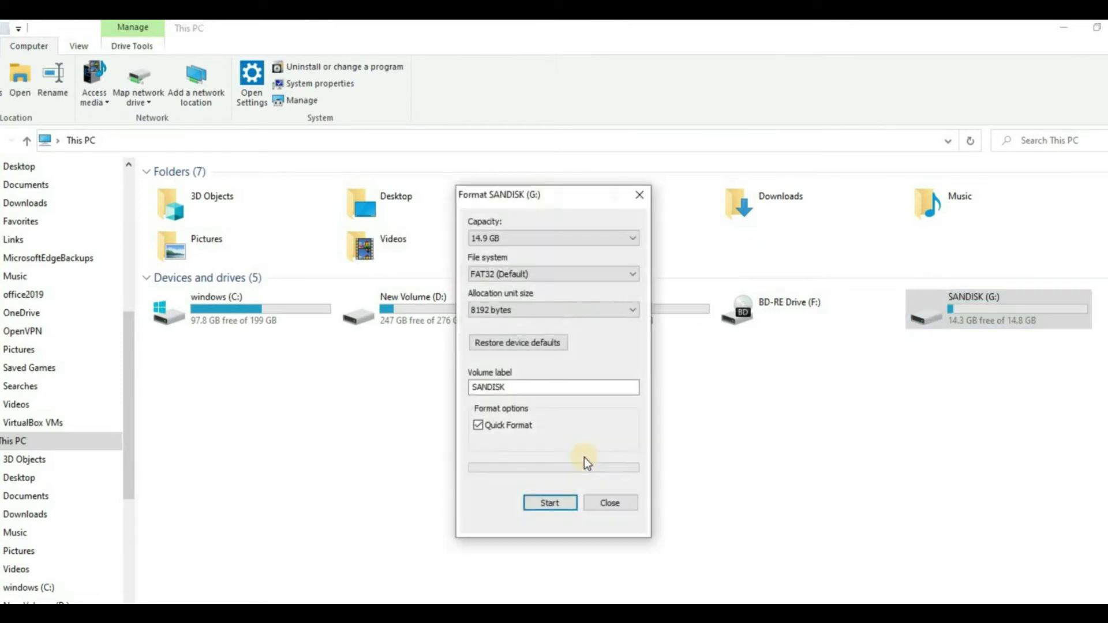
pyautogui.click(551, 504)
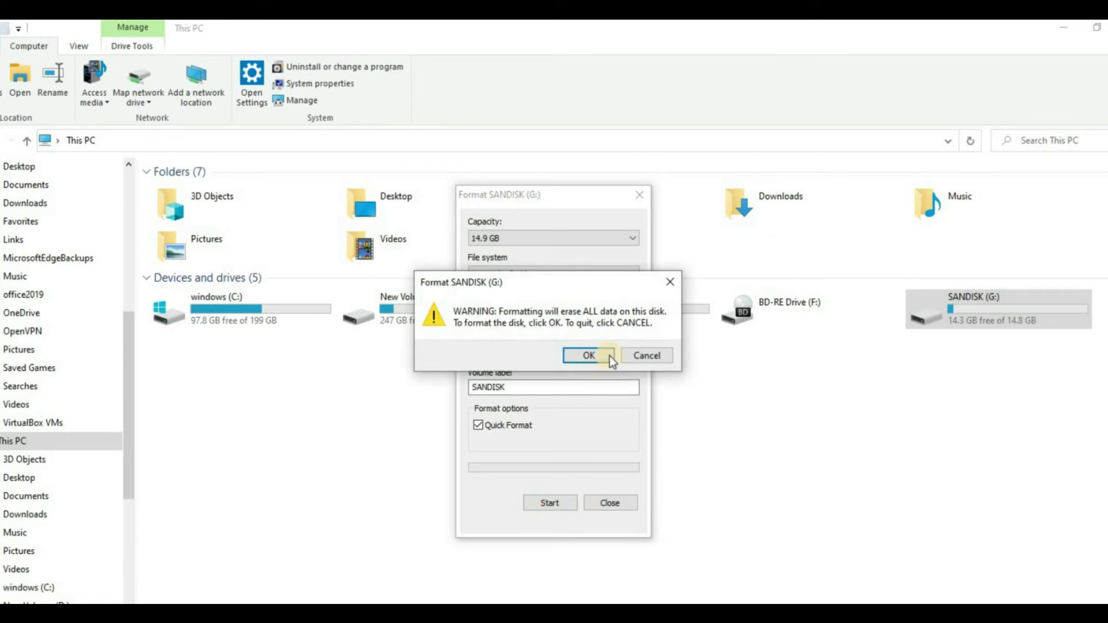
pyautogui.click(609, 356)
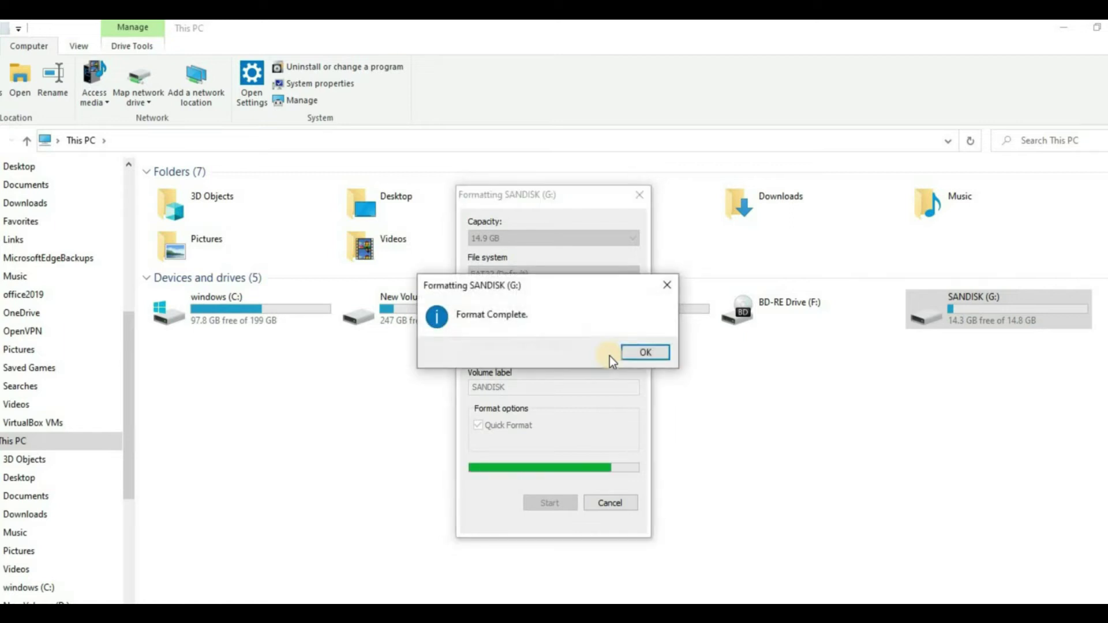
pyautogui.click(632, 352)
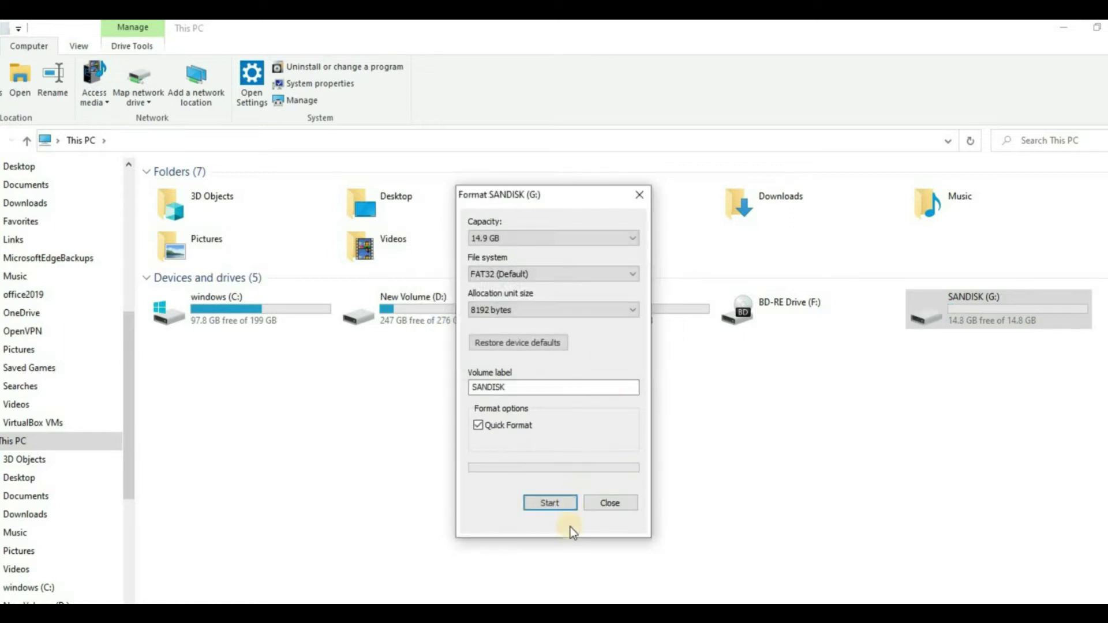
pyautogui.click(602, 504)
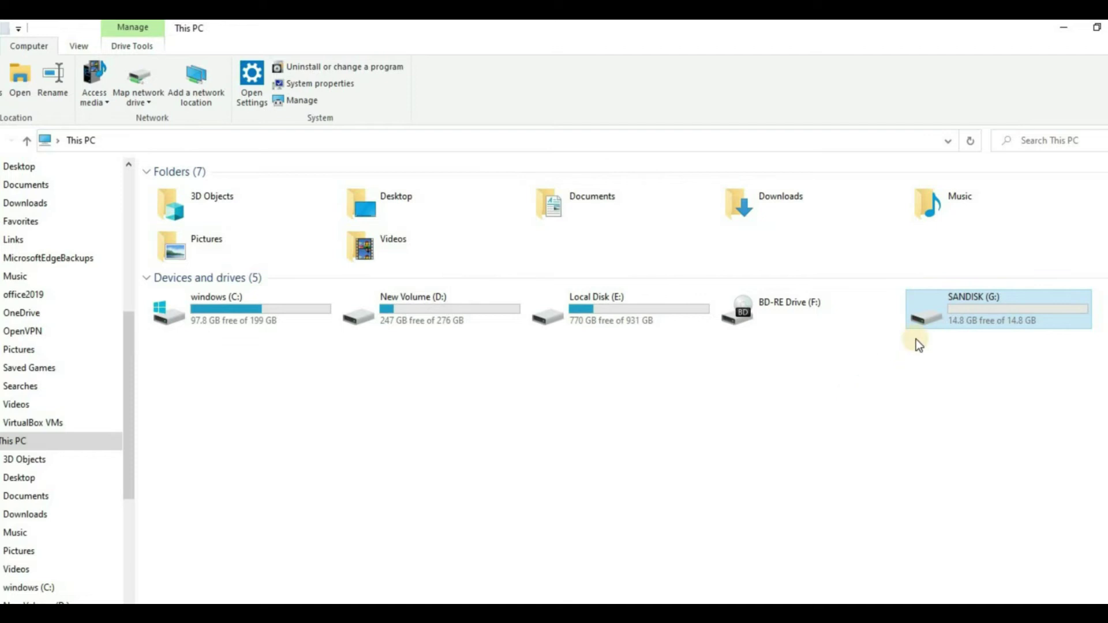
pyautogui.doubleClick(958, 300)
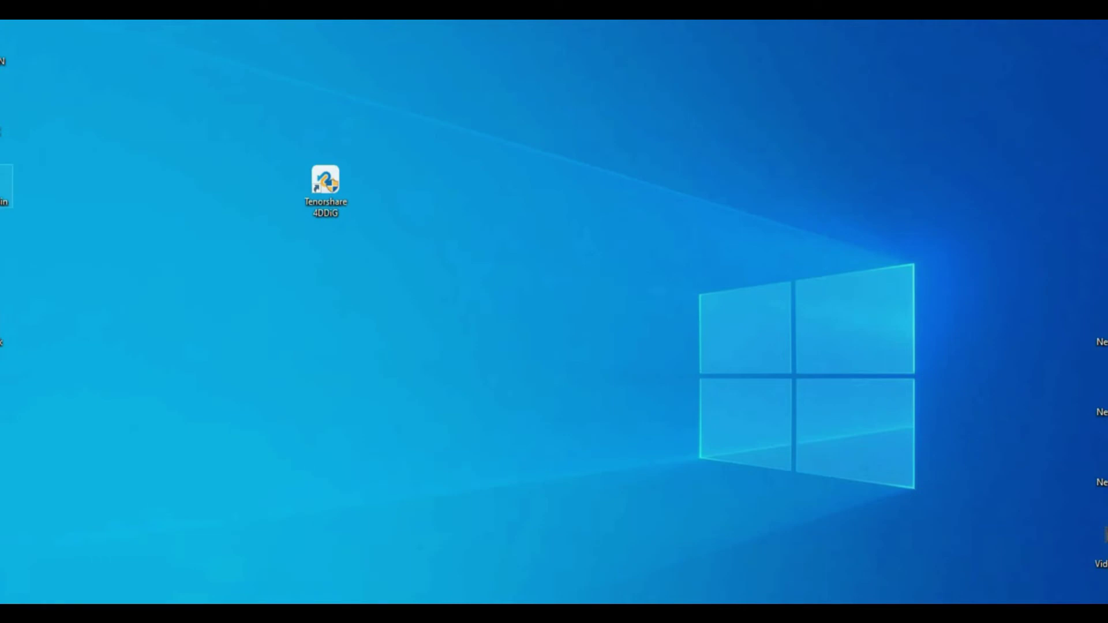
# - Permanently delete all items in the Recycle Bin, and reopen it to check its contents
pyautogui.doubleClick(6, 184)
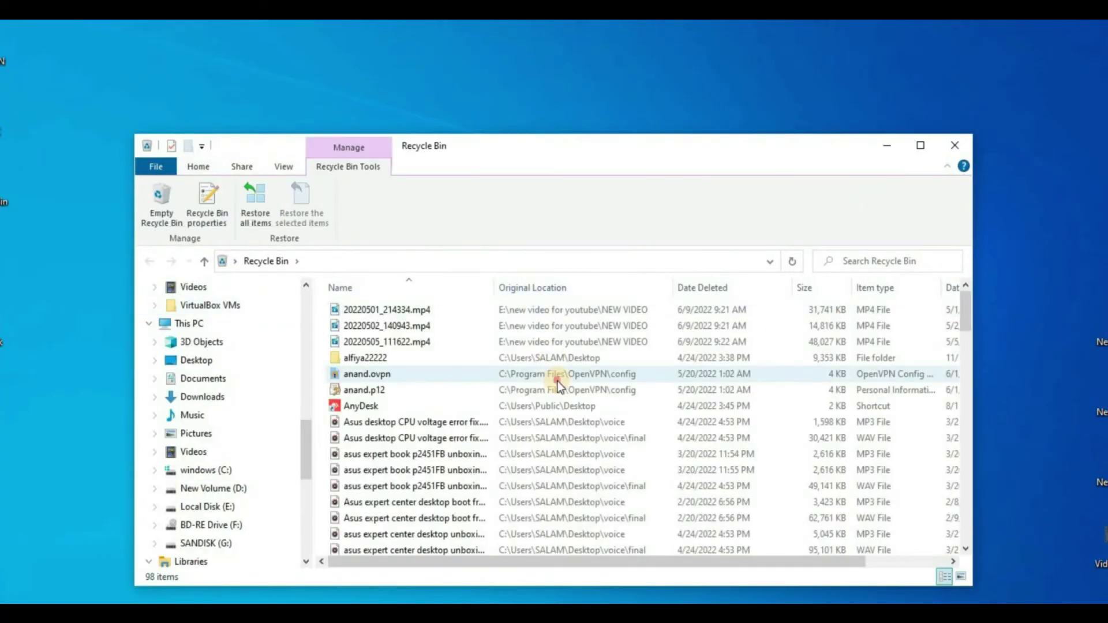
pyautogui.click(558, 380)
pyautogui.hotkey('ctrl', 'a')
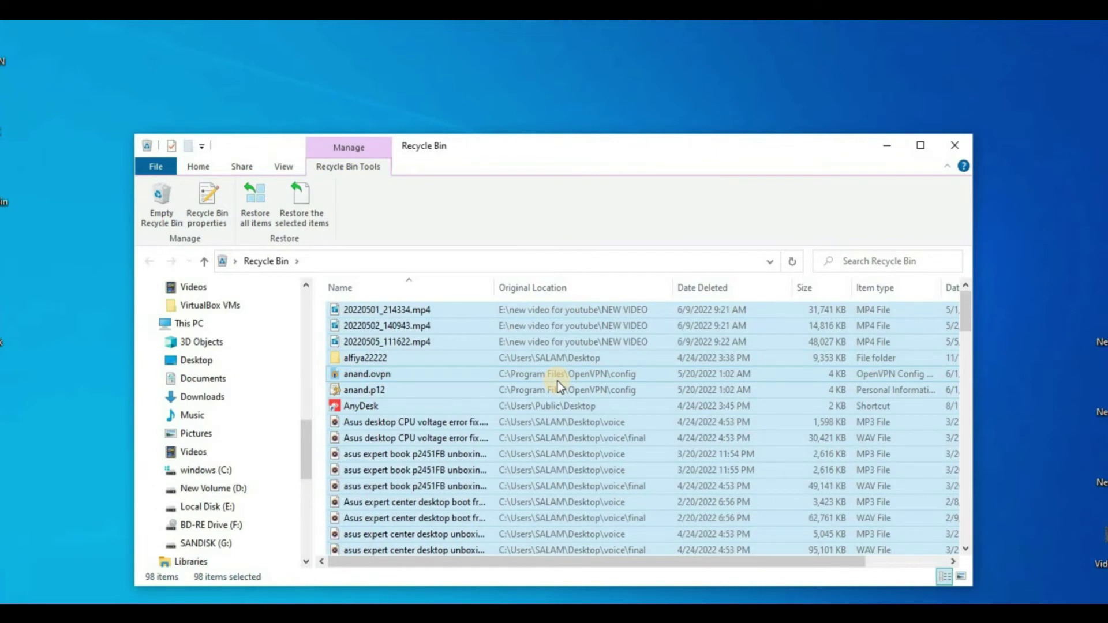
pyautogui.press('Delete')
pyautogui.press('Return')
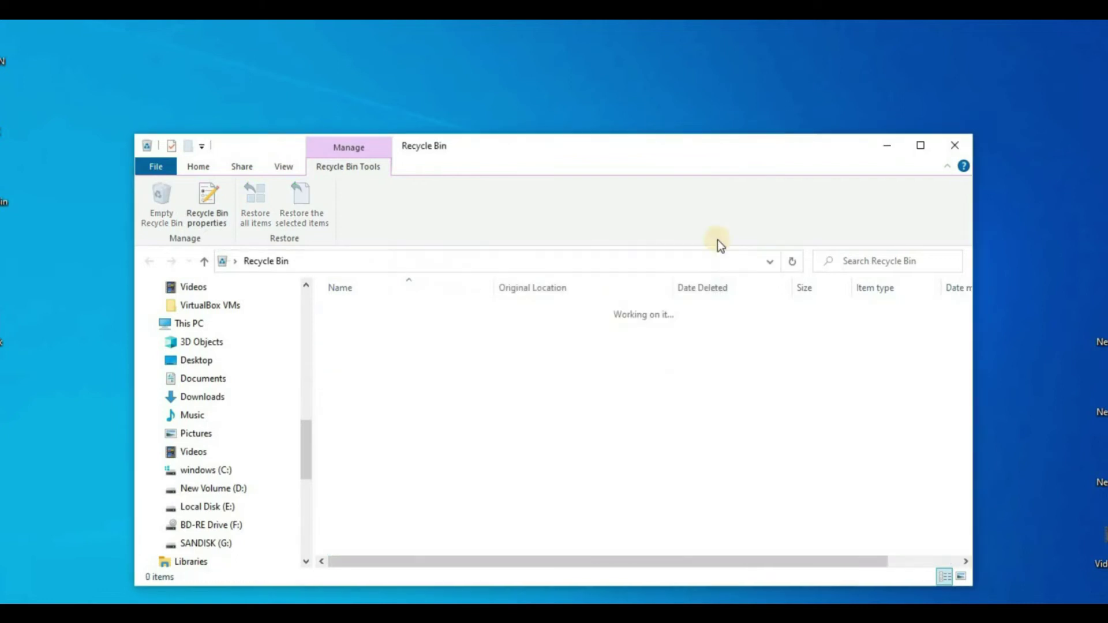
pyautogui.click(955, 146)
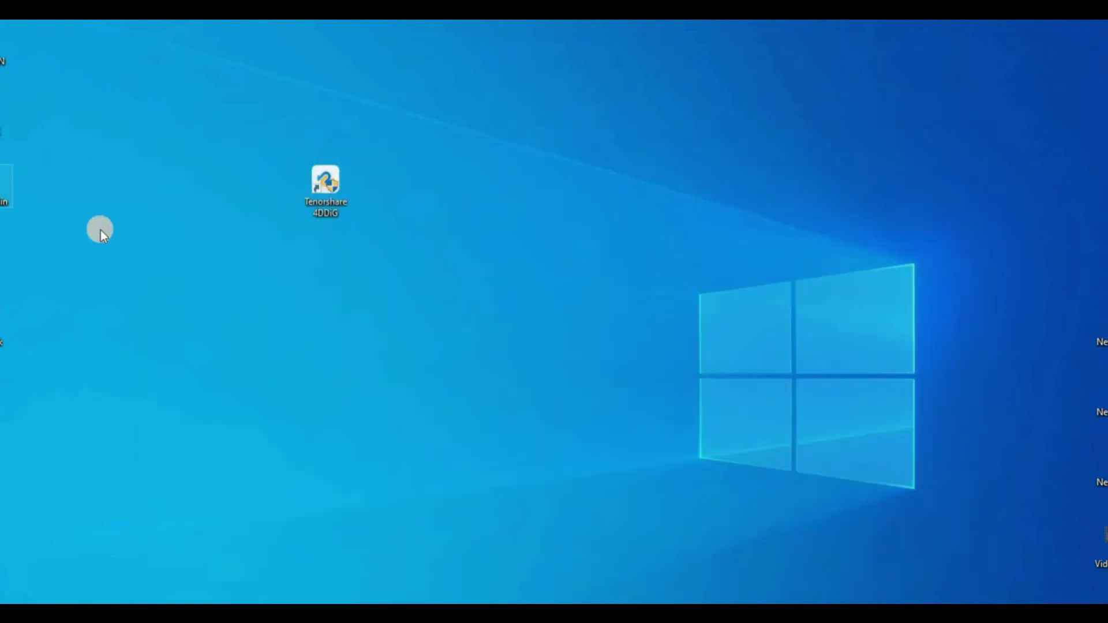
pyautogui.press('Return')
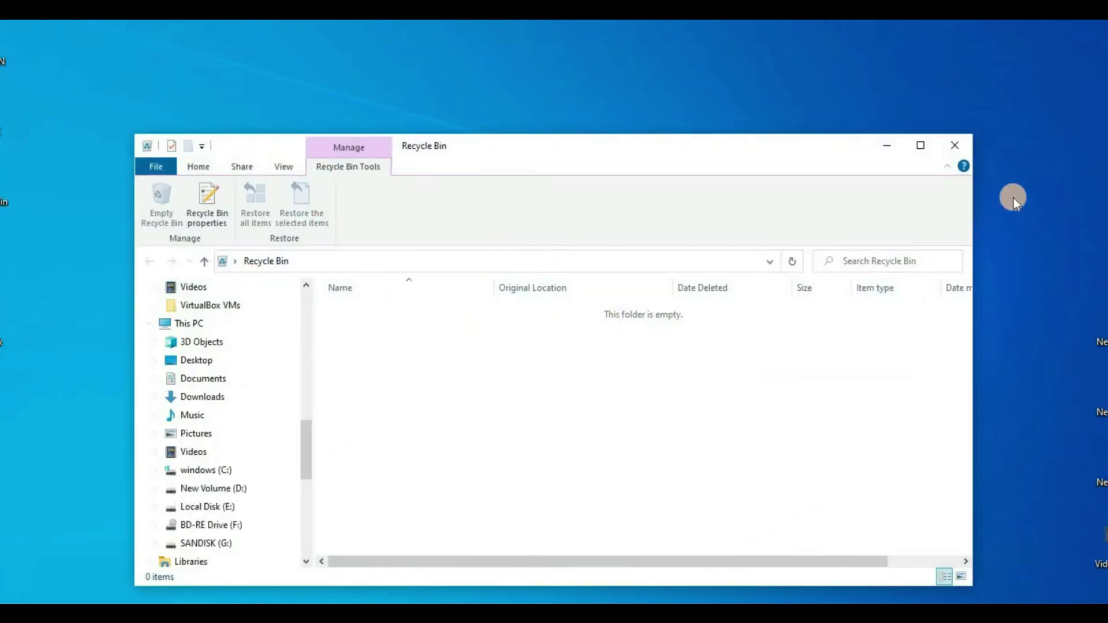
pyautogui.click(955, 146)
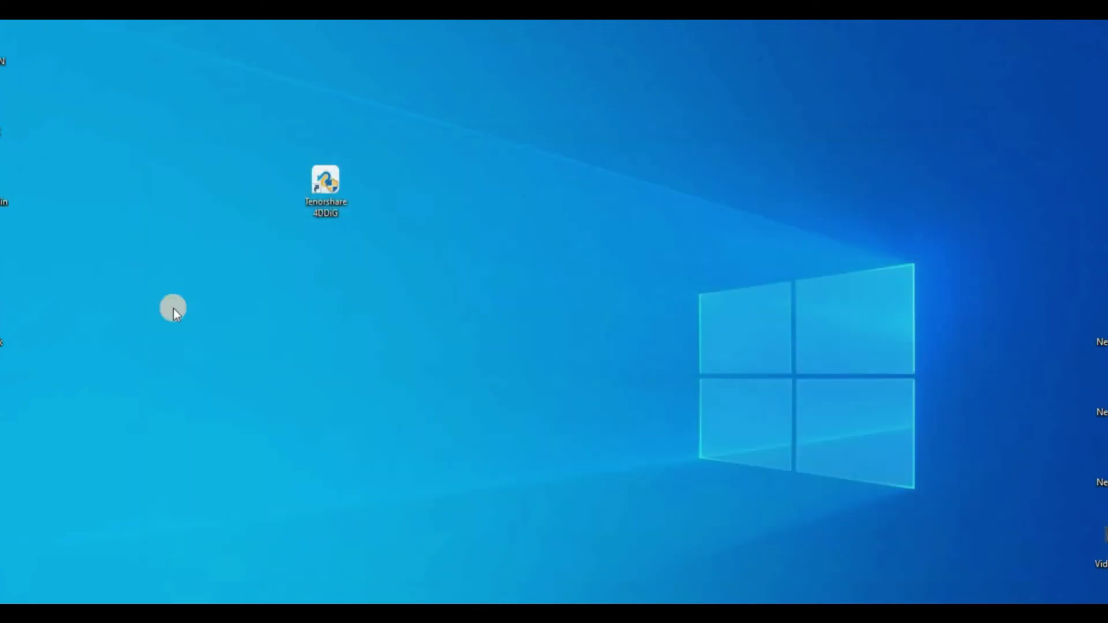
# - Switch to Tenorshare 4DDiG and choose the SANDISK (G:) external drive as the location to scan for lost data
pyautogui.rightClick(297, 393)
pyautogui.click(325, 439)
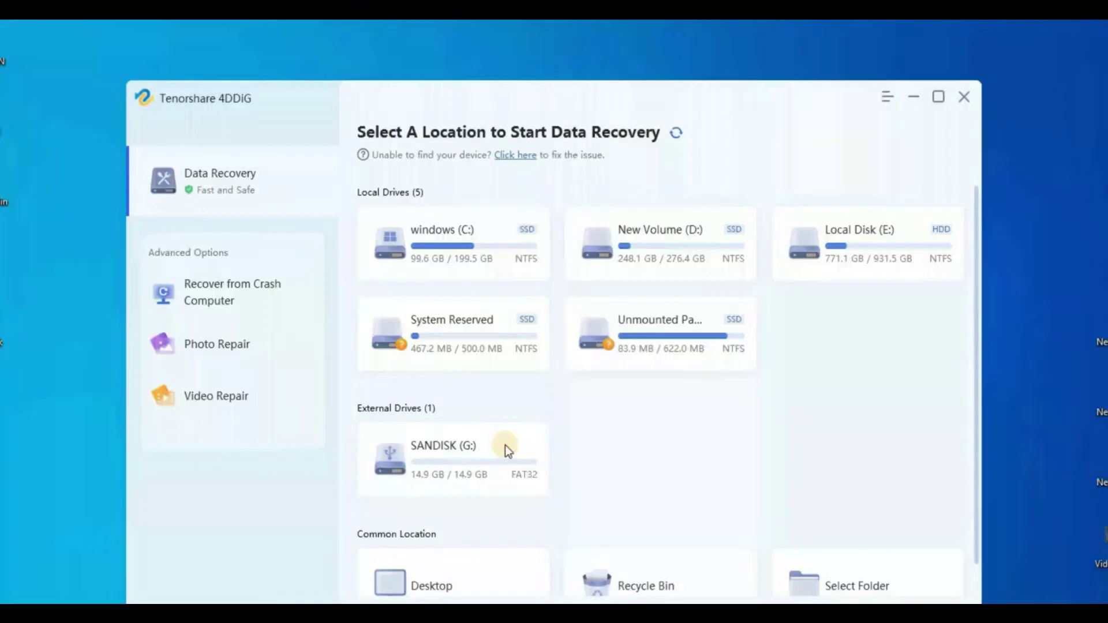
pyautogui.moveTo(505, 446)
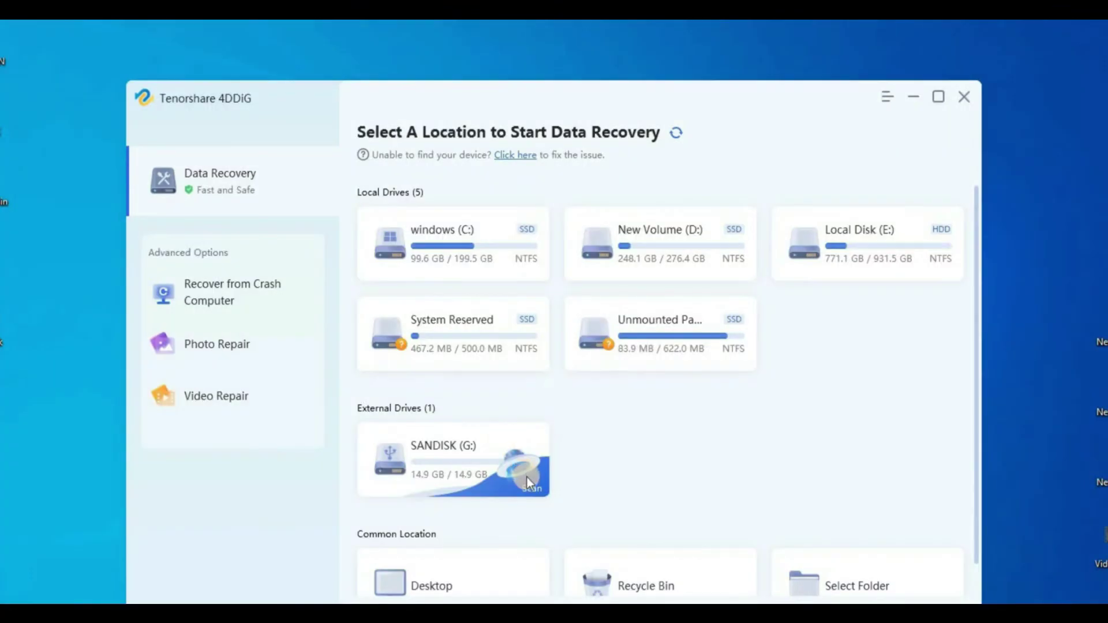
pyautogui.click(528, 482)
pyautogui.click(517, 431)
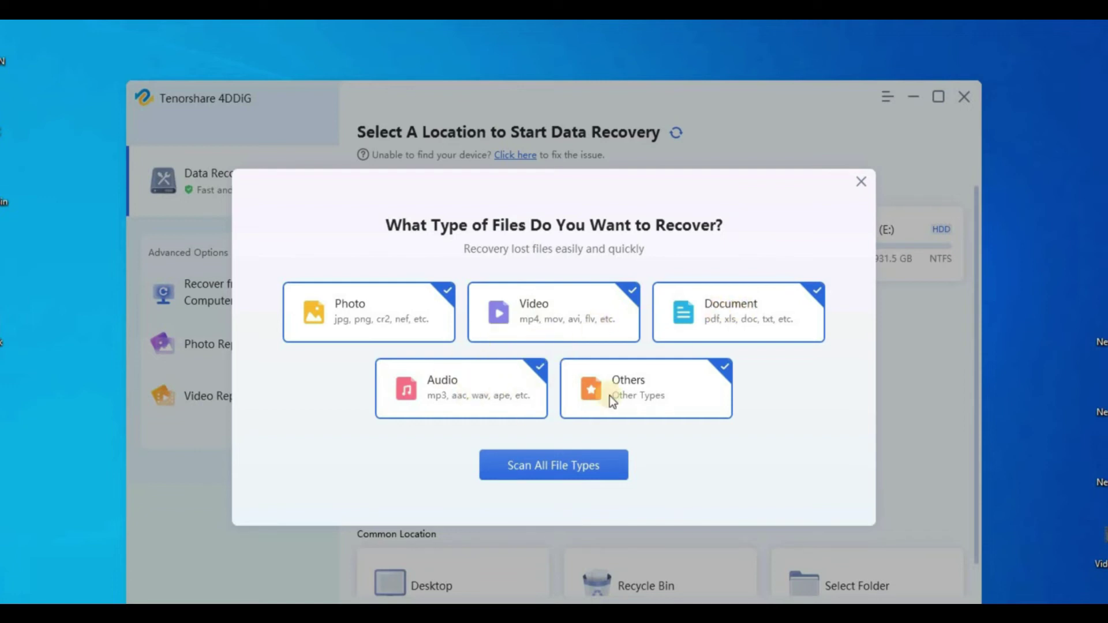
# - Limit the recovery to Video and Document file types, scan the drive for them, and dismiss the tips about the results
pyautogui.click(666, 386)
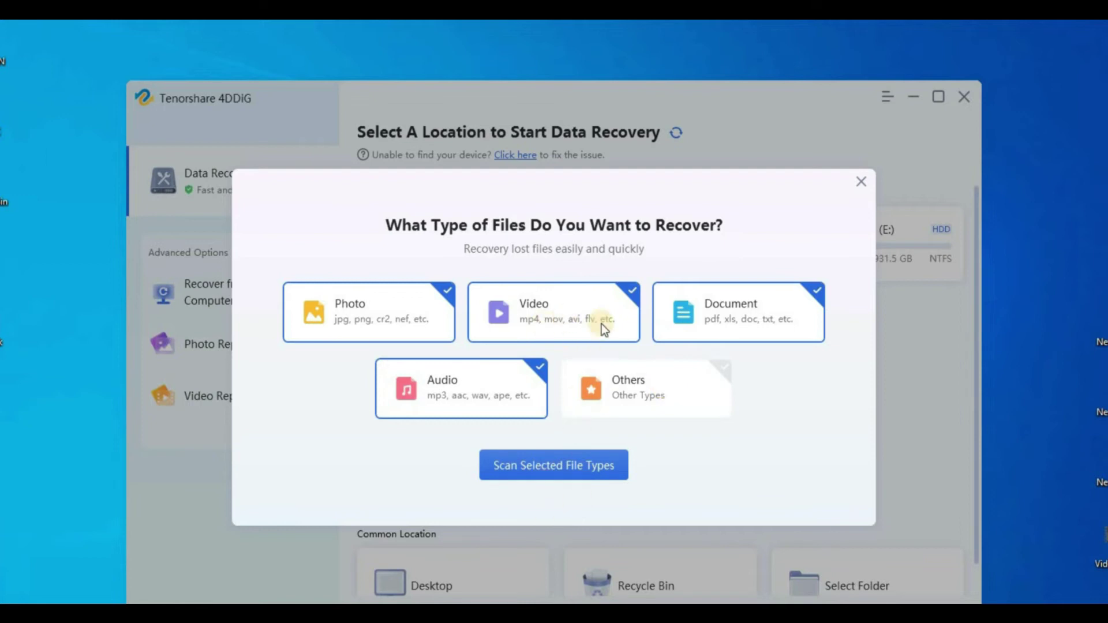
pyautogui.click(425, 296)
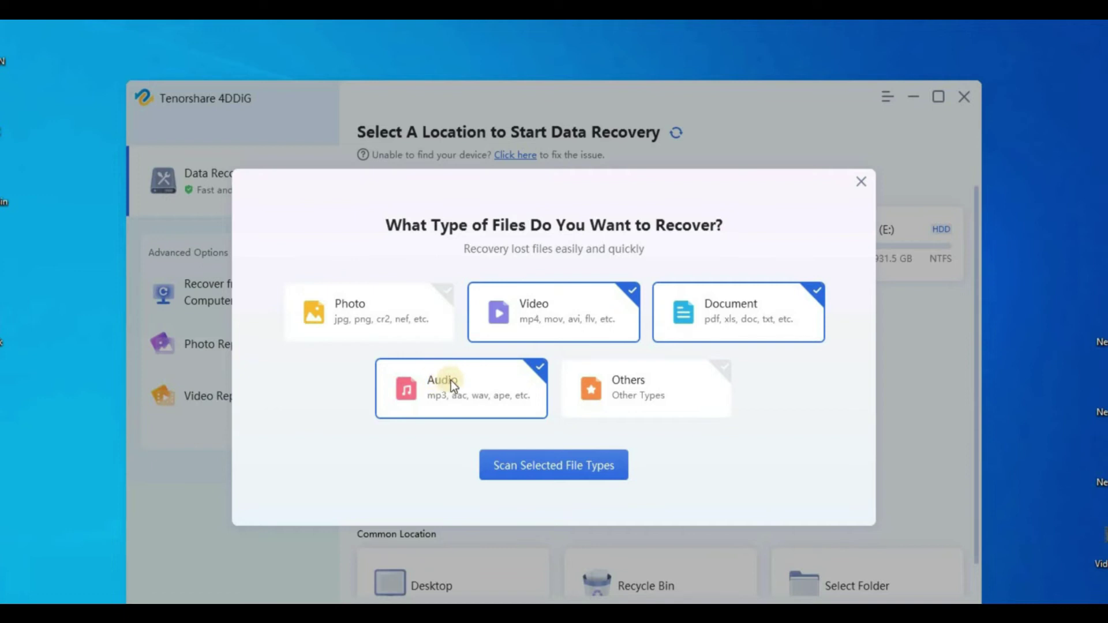
pyautogui.click(451, 383)
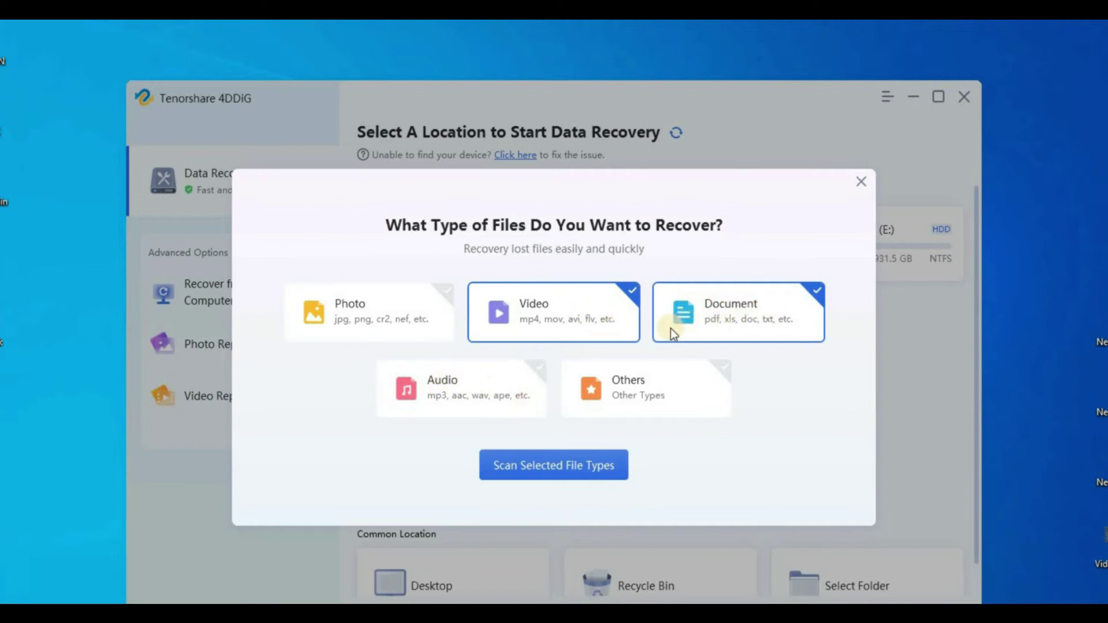
pyautogui.click(583, 465)
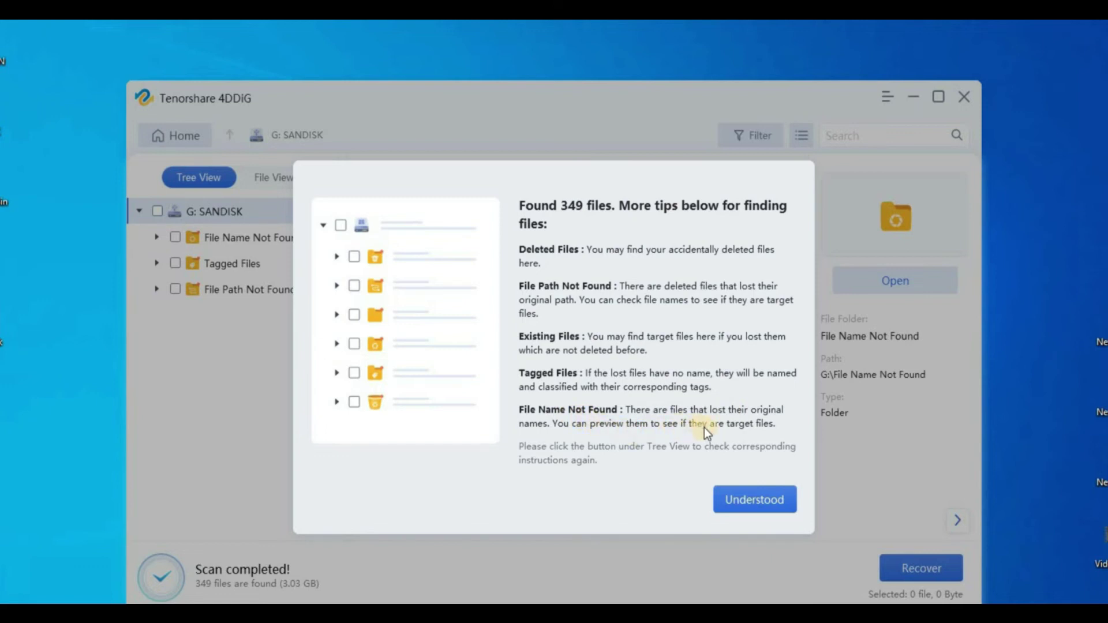
pyautogui.click(756, 498)
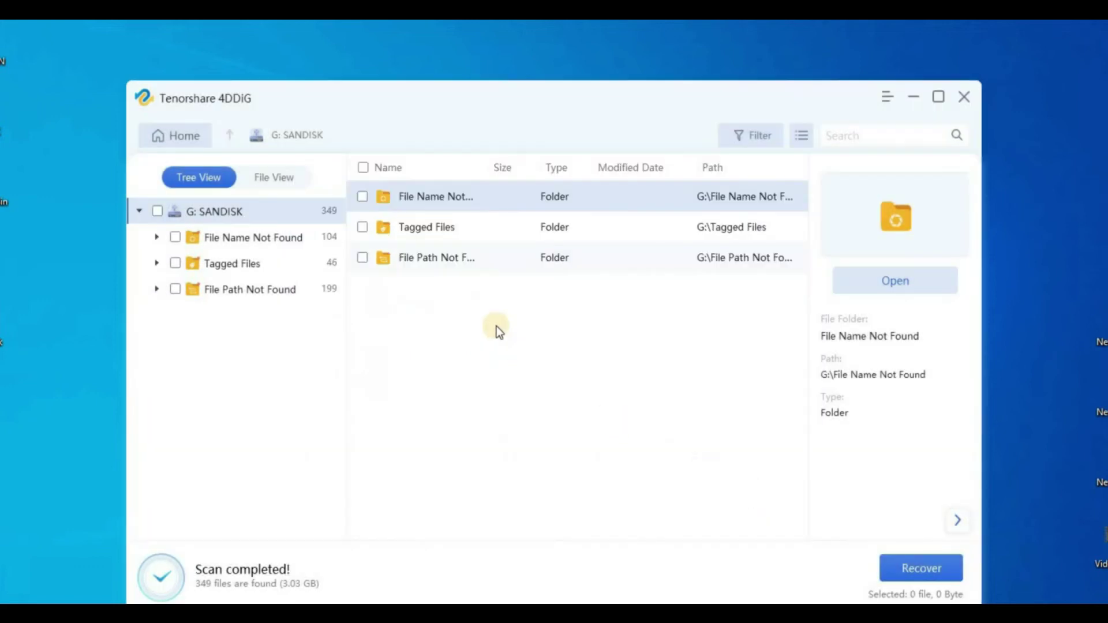
# - Show the scan results by file type and preview XLSX_128138752.xlsx among the XLSX documents
pyautogui.click(280, 176)
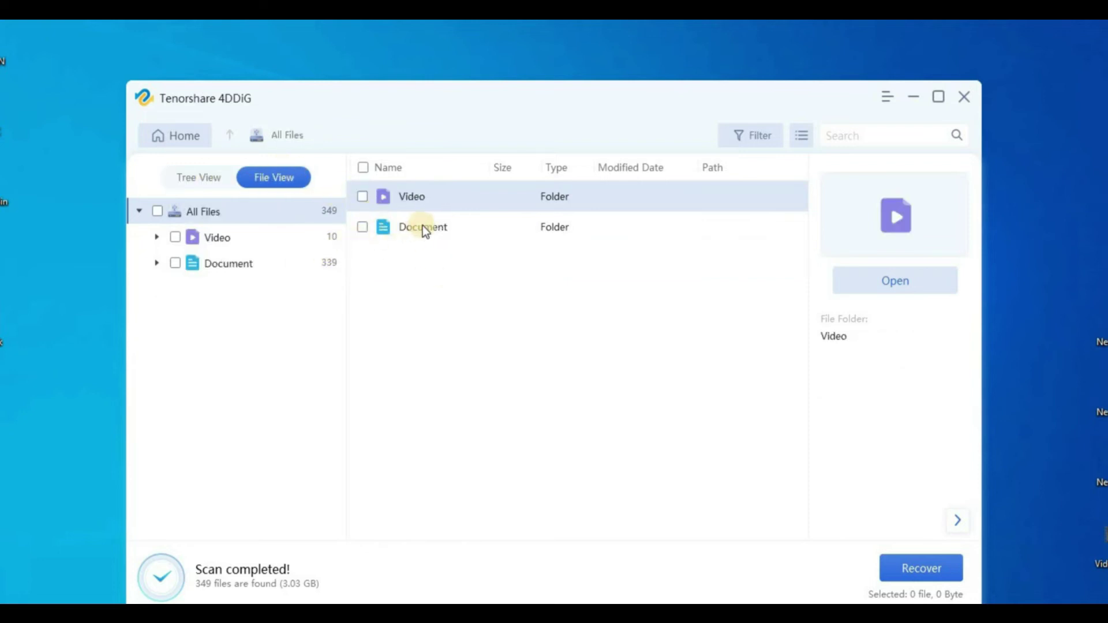
pyautogui.doubleClick(456, 230)
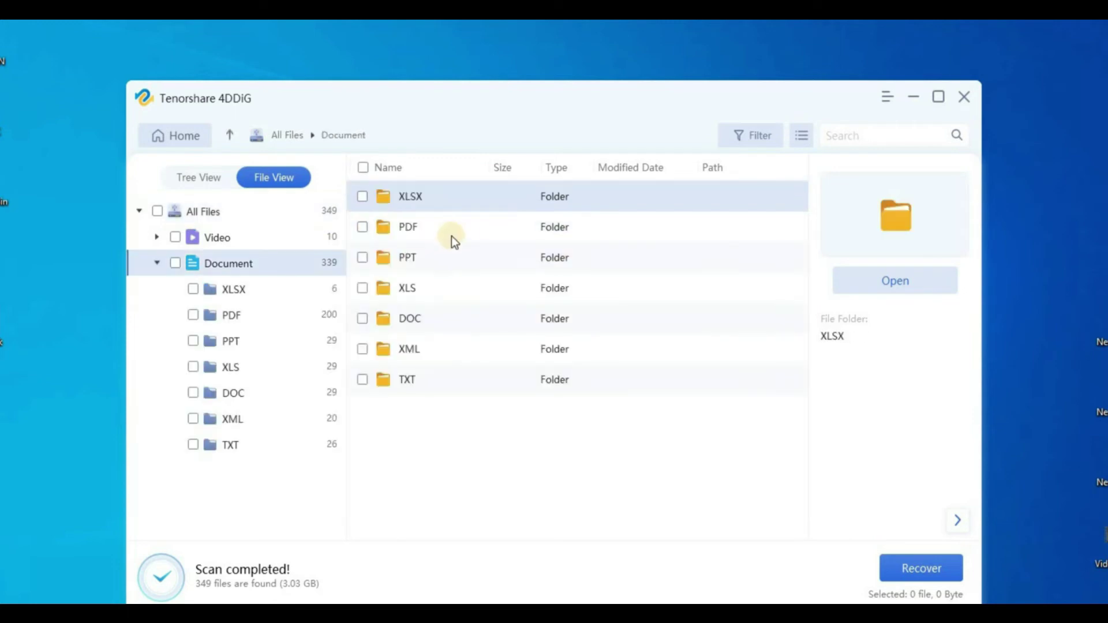
pyautogui.doubleClick(456, 203)
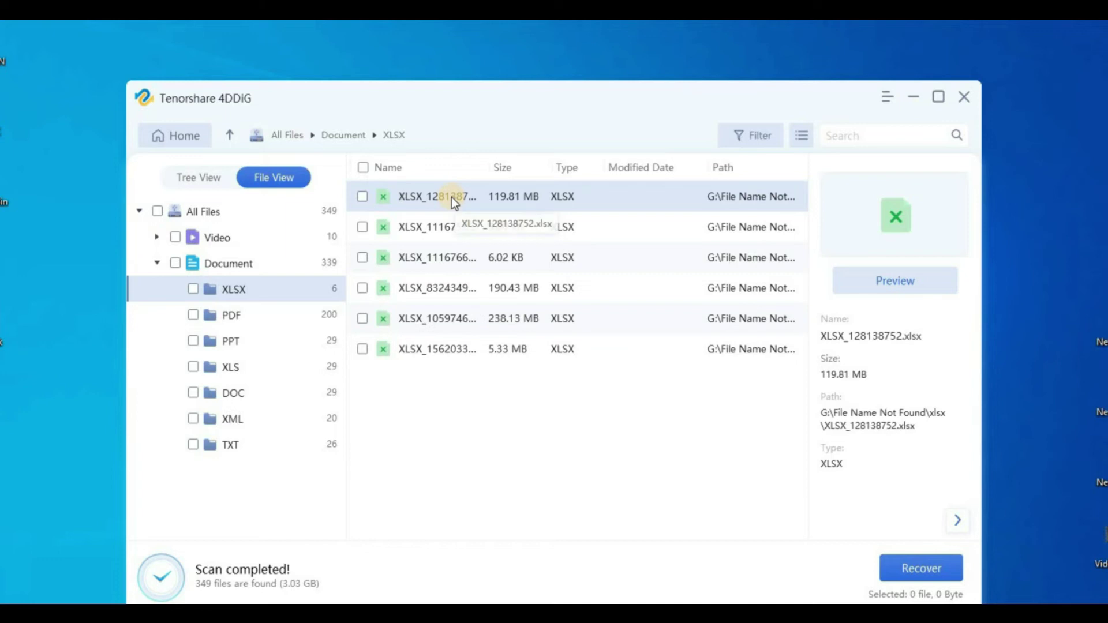
pyautogui.doubleClick(451, 196)
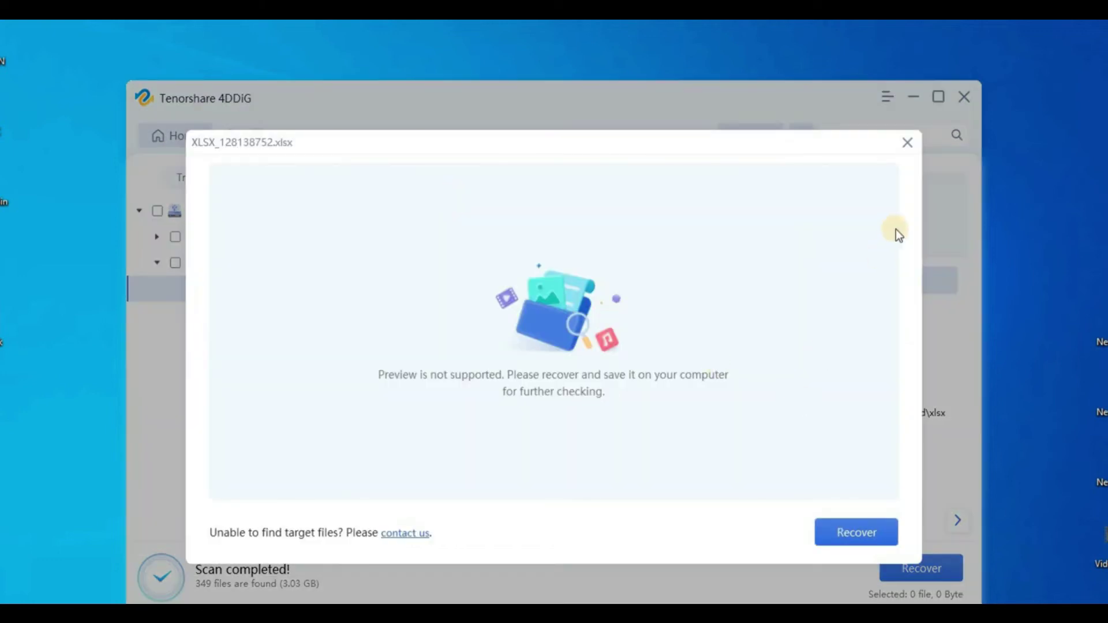
pyautogui.click(907, 143)
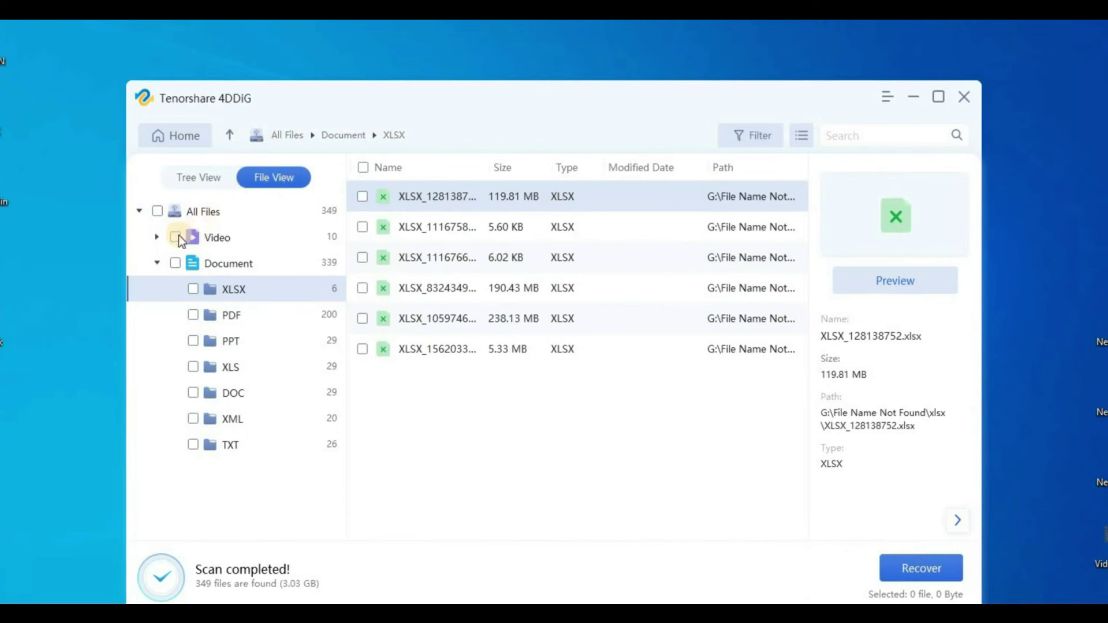
# - Select M4V_553648128.m4v among the M4V videos and recover it to the Desktop, including its containing folder
pyautogui.click(192, 180)
pyautogui.click(264, 177)
pyautogui.click(204, 244)
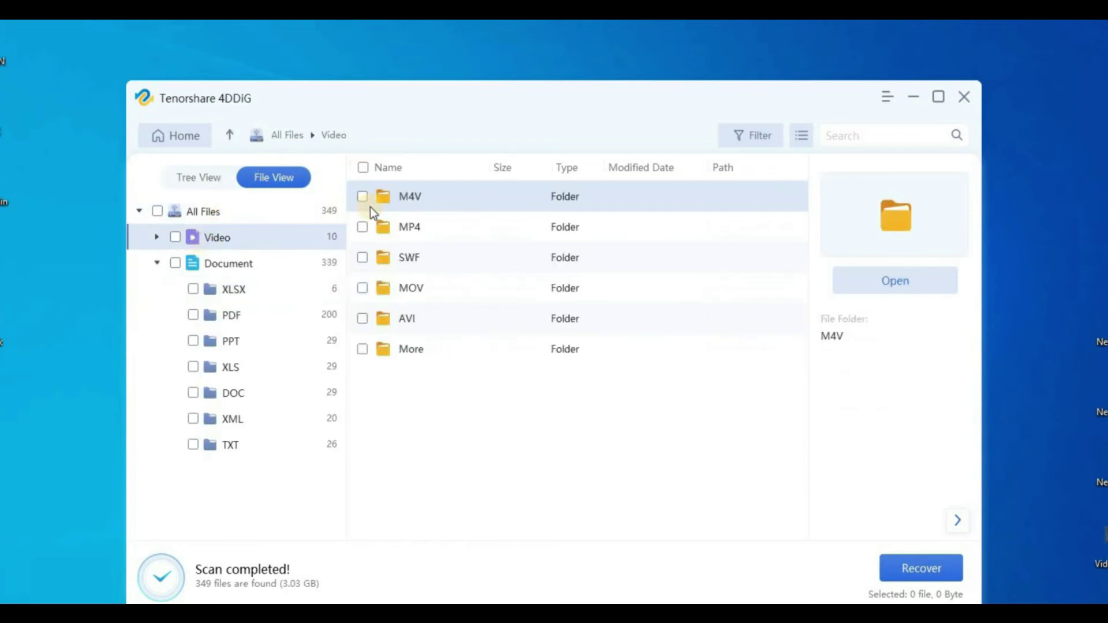
pyautogui.doubleClick(423, 200)
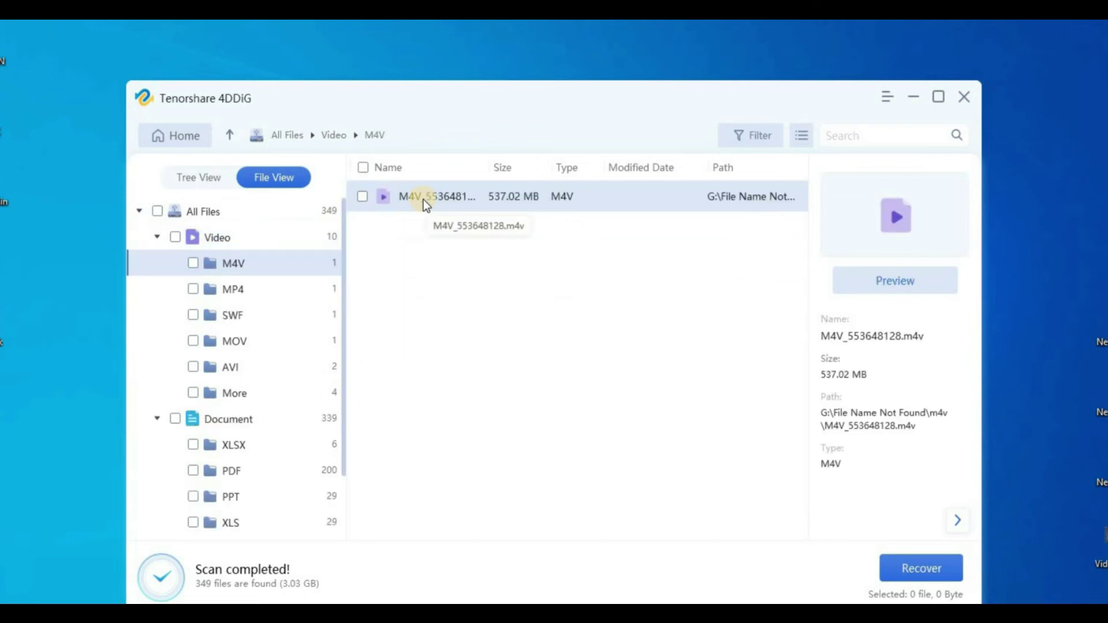
pyautogui.click(363, 197)
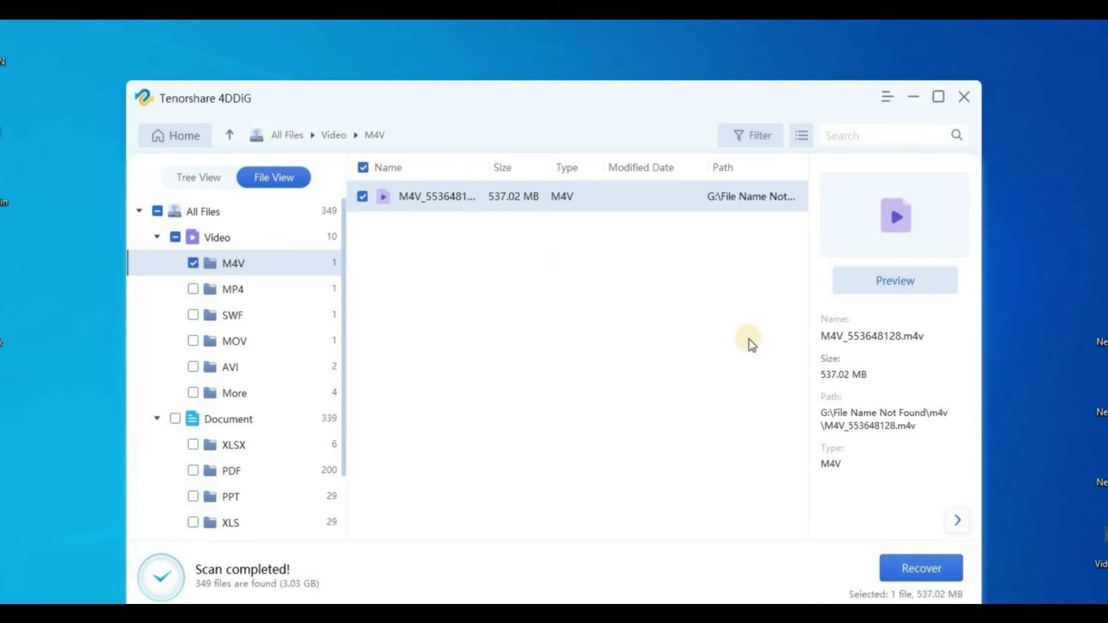
pyautogui.click(920, 568)
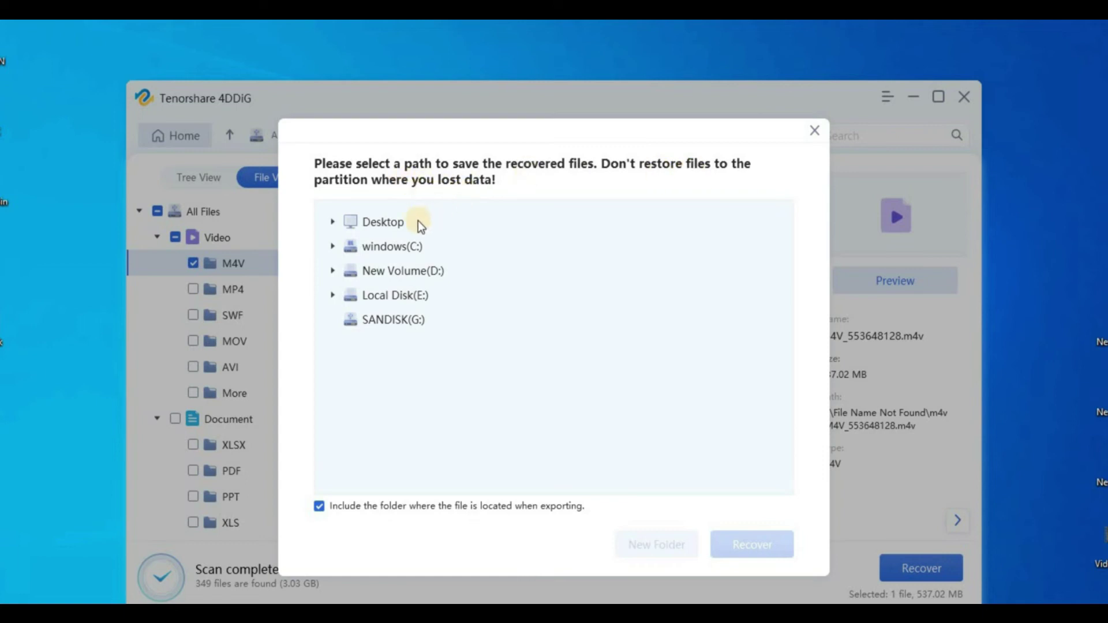
pyautogui.click(386, 226)
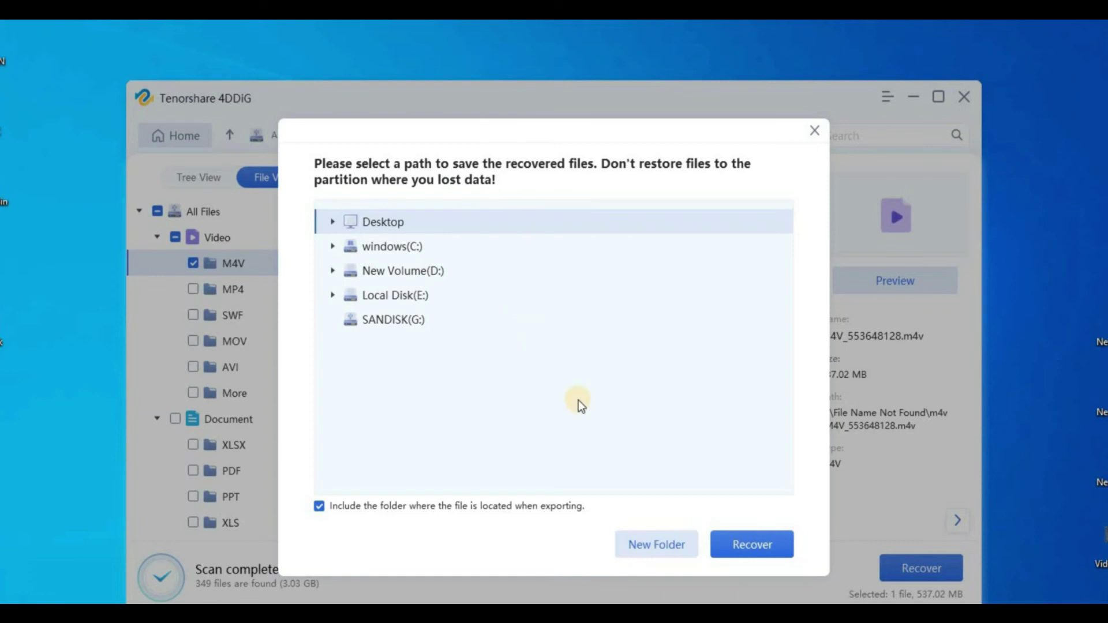
pyautogui.click(740, 544)
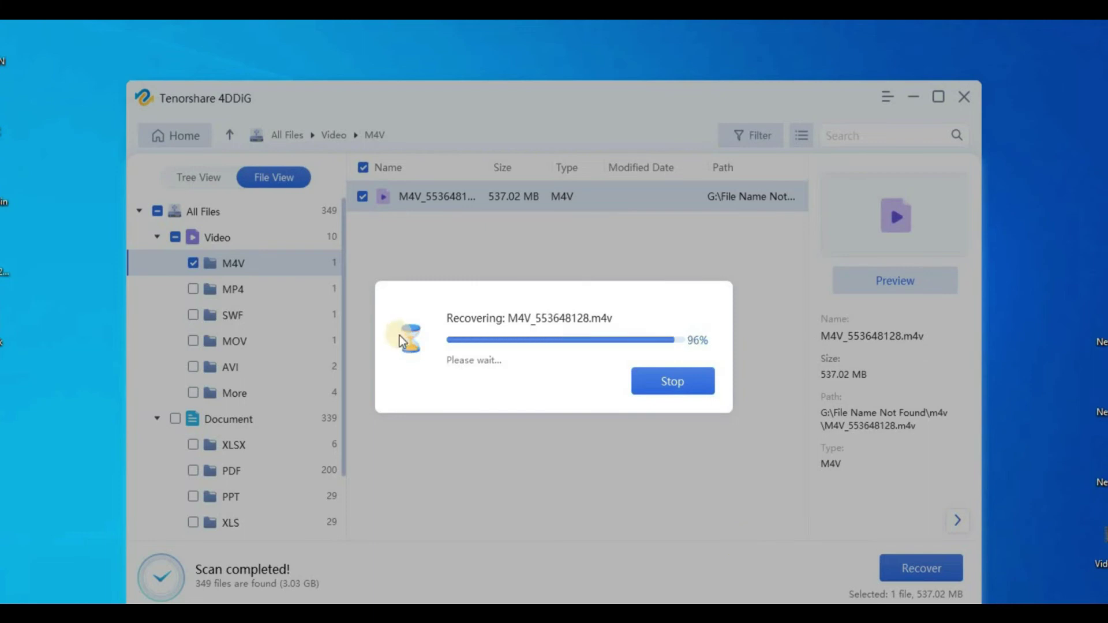
# - View the recovered files, play M4V_553648128.m4v from the M4V folder, and close the folder window
pyautogui.click(532, 414)
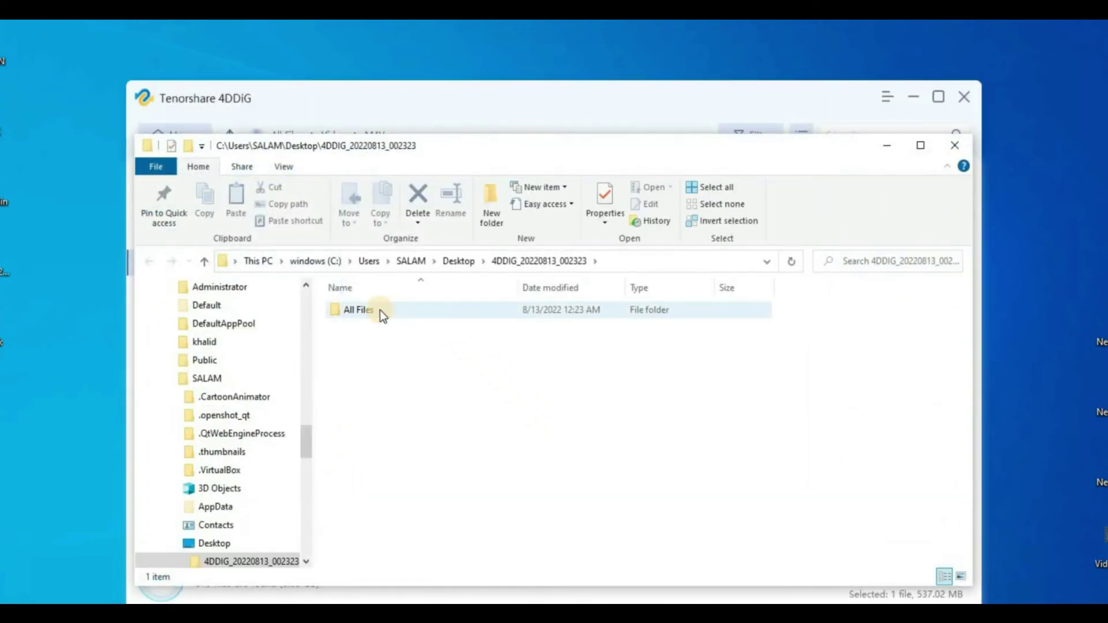
pyautogui.doubleClick(380, 309)
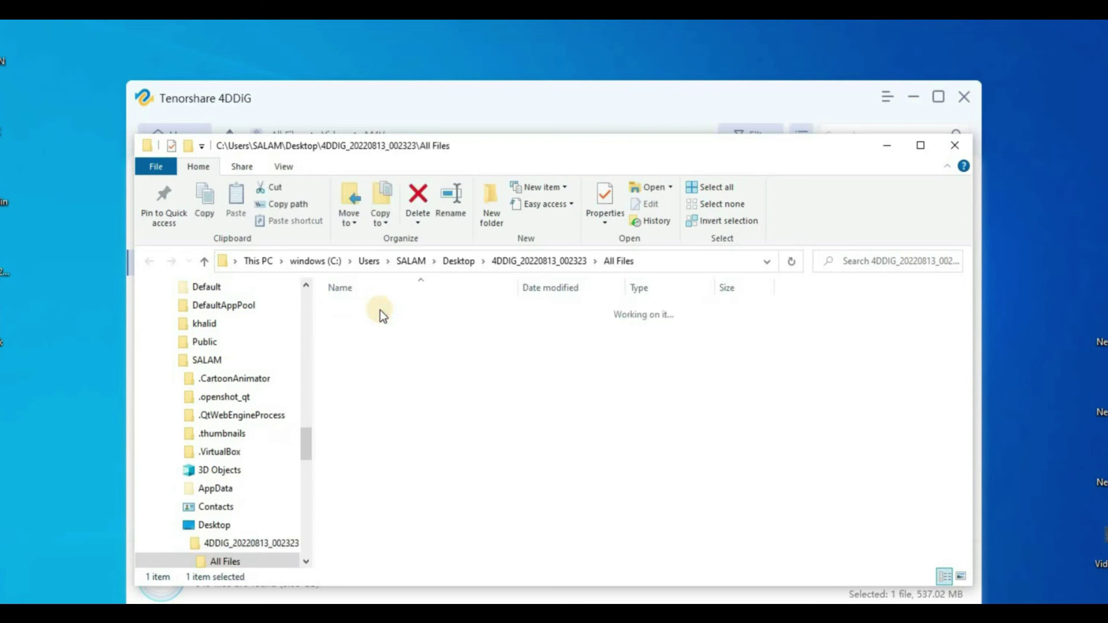
pyautogui.doubleClick(380, 310)
pyautogui.doubleClick(380, 310)
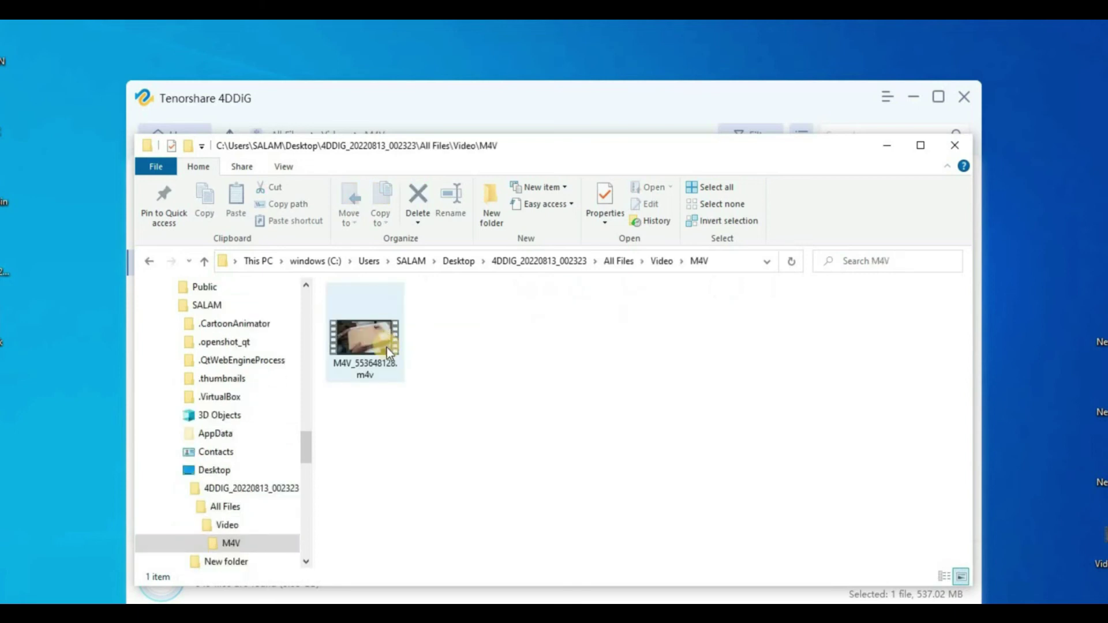
pyautogui.click(384, 344)
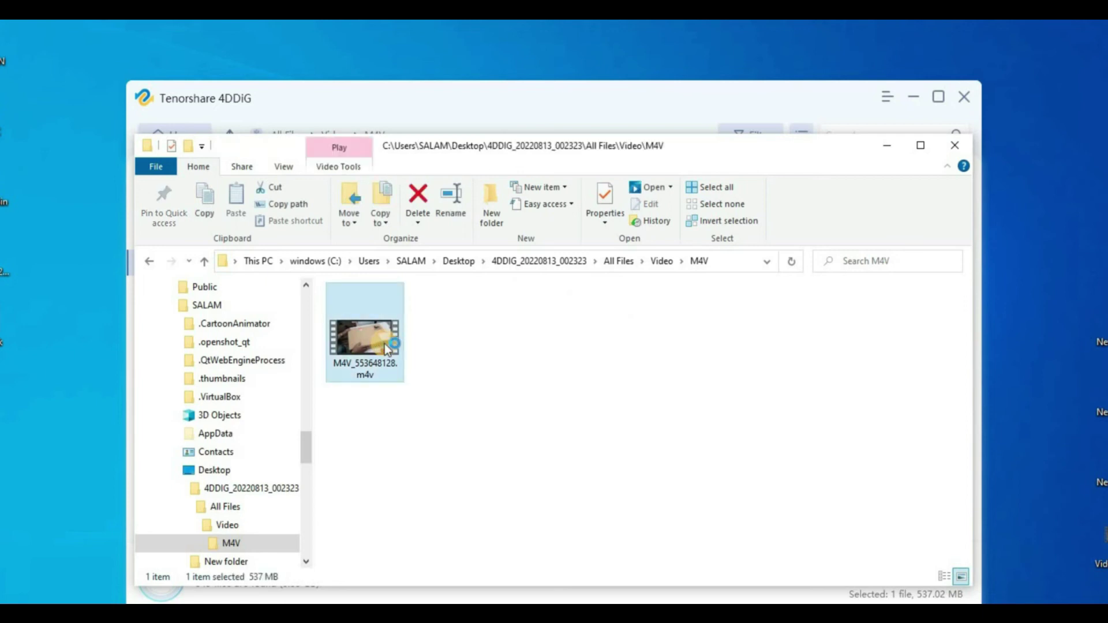
pyautogui.doubleClick(384, 344)
pyautogui.click(156, 260)
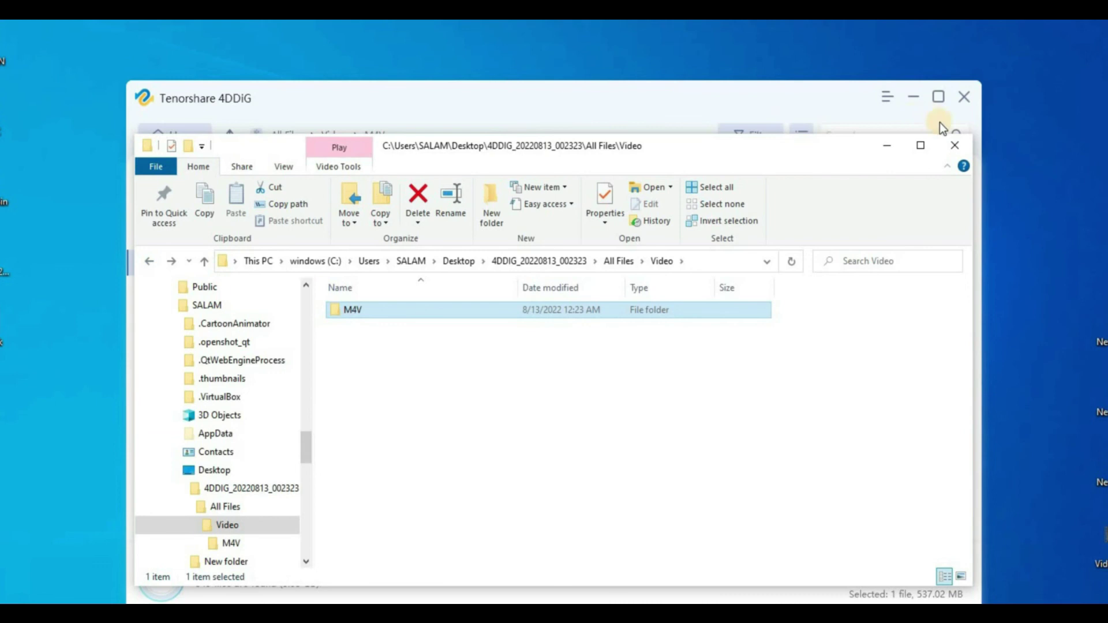
pyautogui.click(955, 146)
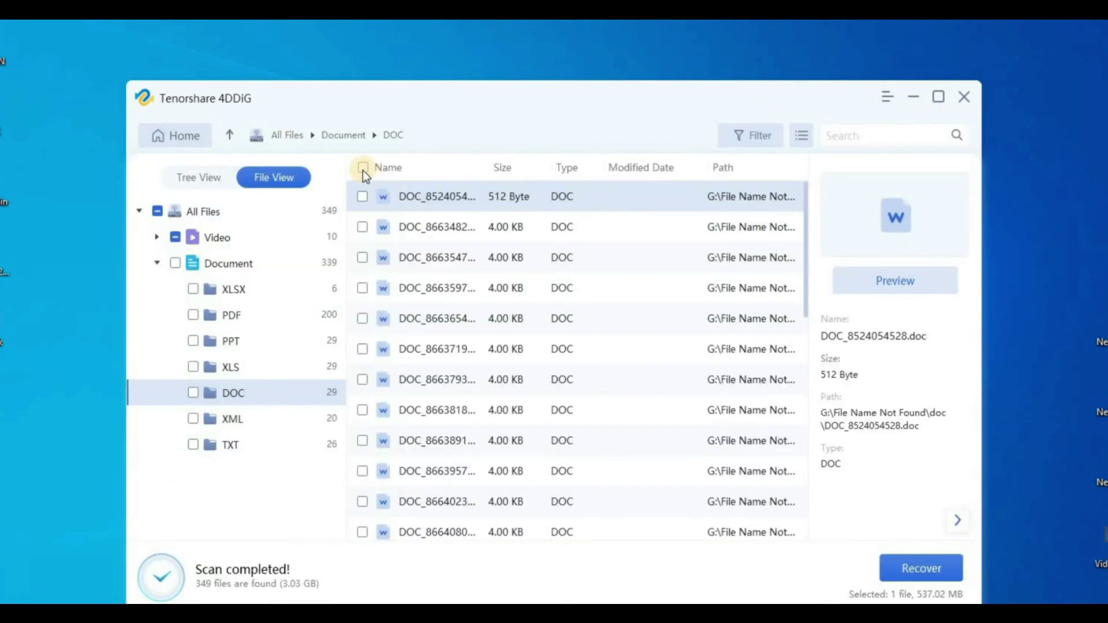
# - Add all DOC and XLSX documents to the recovery selection and recover the selected files to the Desktop
pyautogui.click(363, 169)
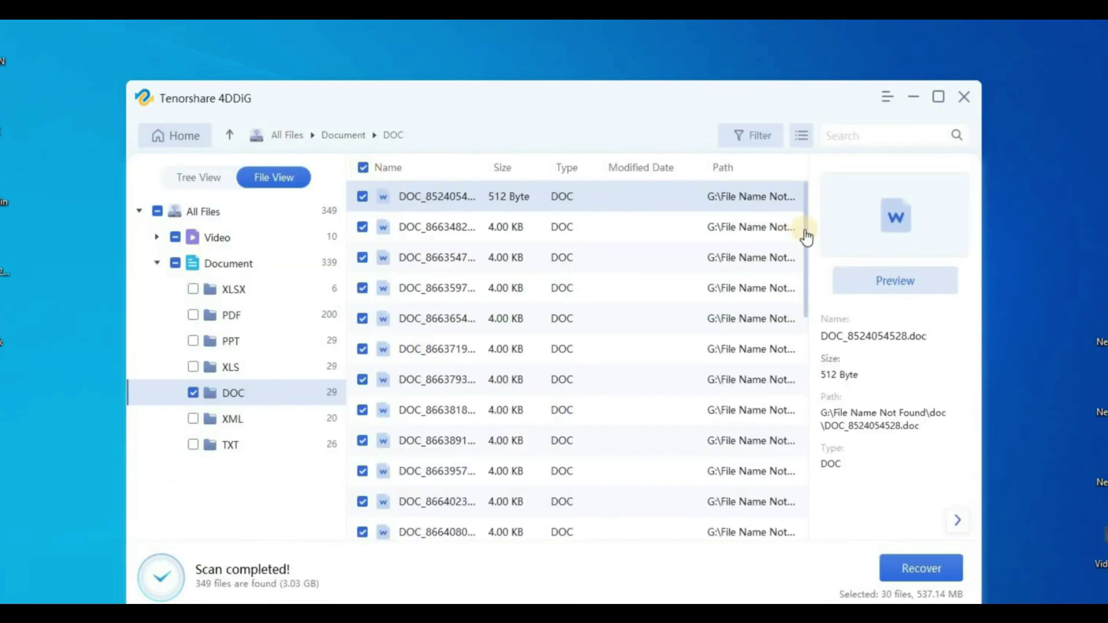
pyautogui.moveTo(805, 237); pyautogui.dragTo(816, 179)
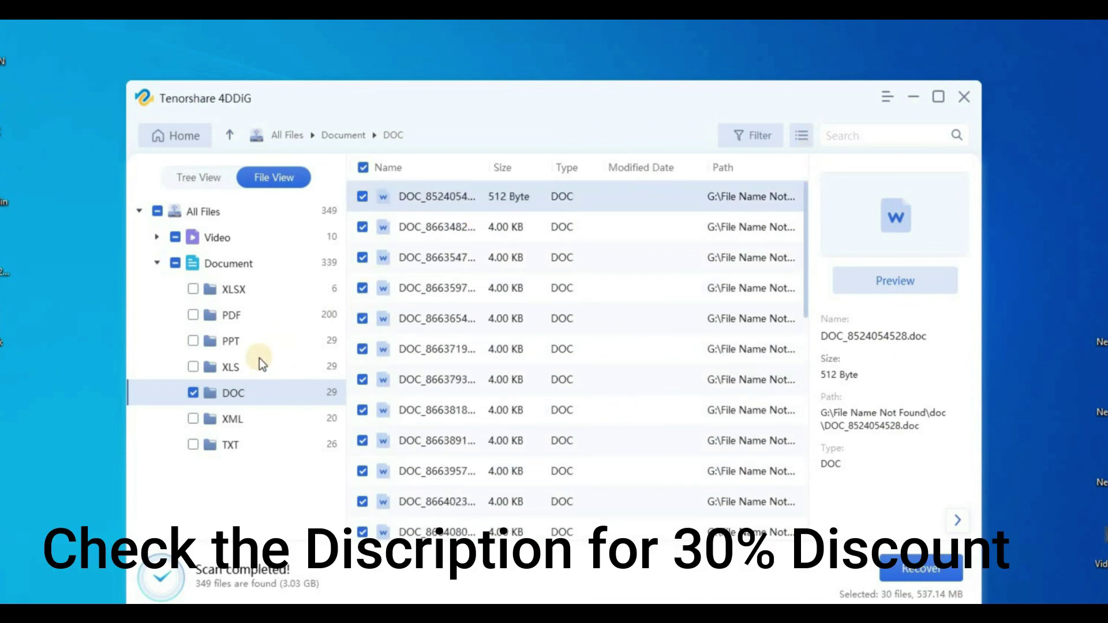
pyautogui.click(235, 290)
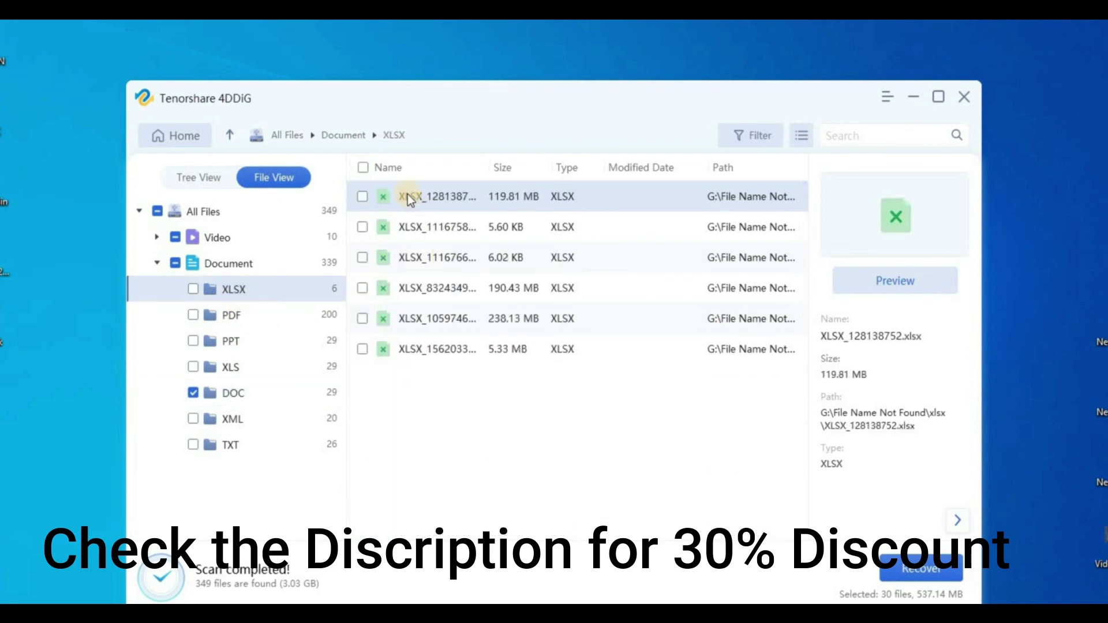
pyautogui.click(363, 168)
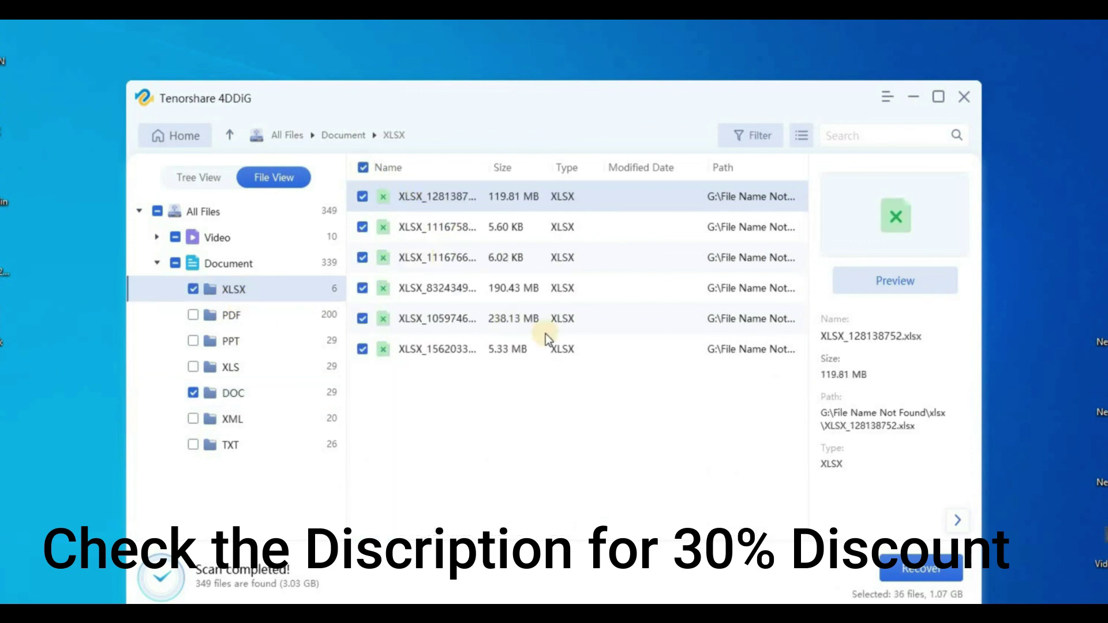
pyautogui.click(915, 572)
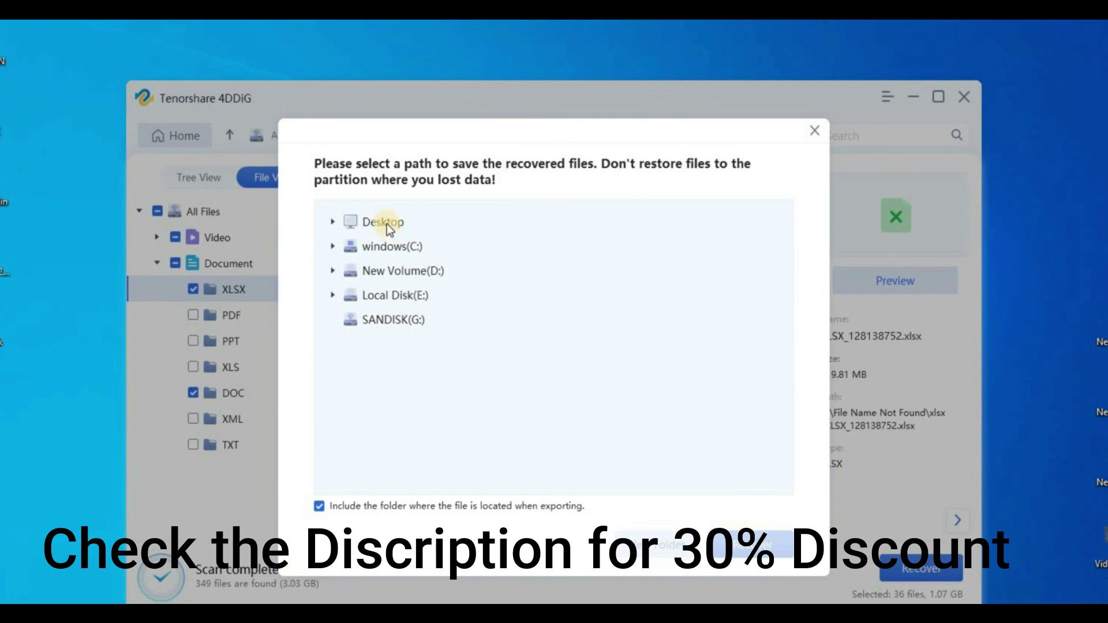
pyautogui.click(387, 224)
pyautogui.click(766, 537)
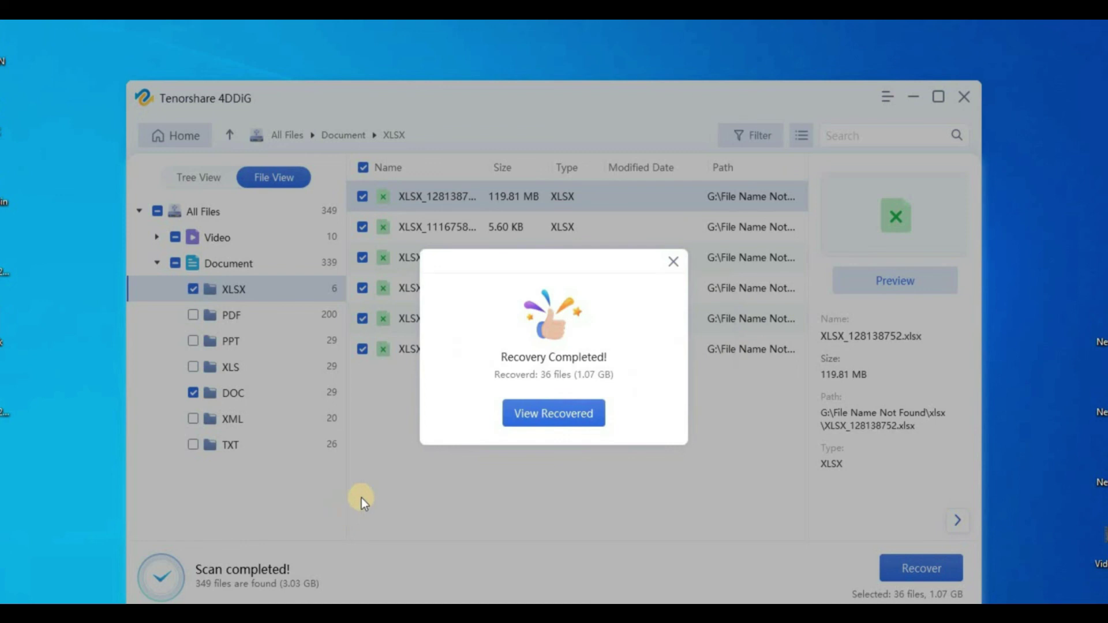
# - View the newly recovered files and open XLSX_128138752.xlsx from the XLSX folder under Document
pyautogui.click(510, 419)
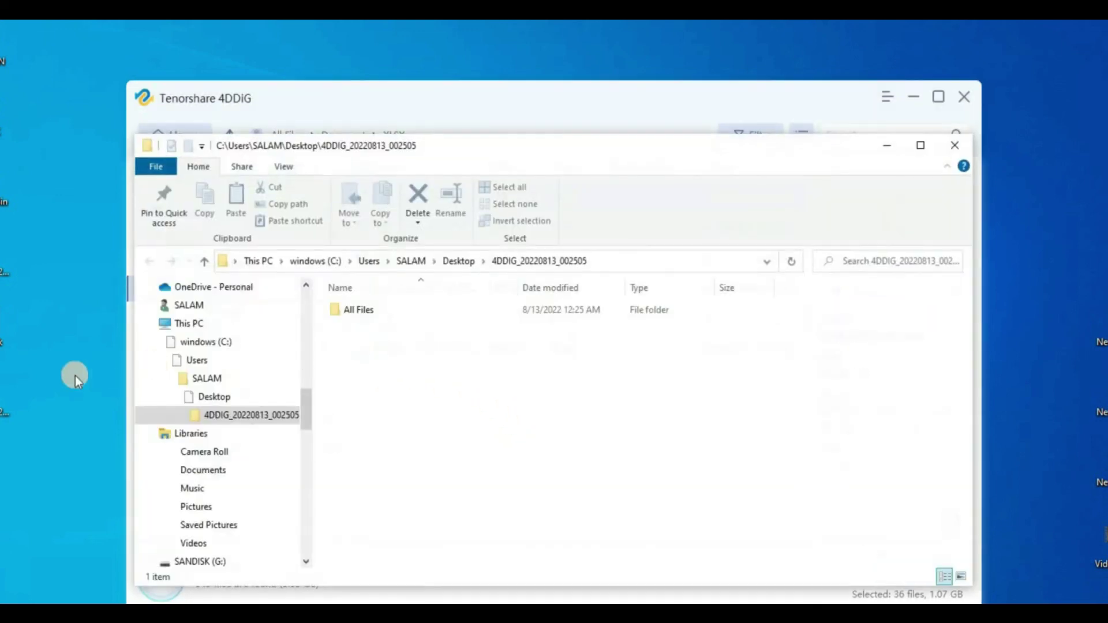
pyautogui.click(4, 405)
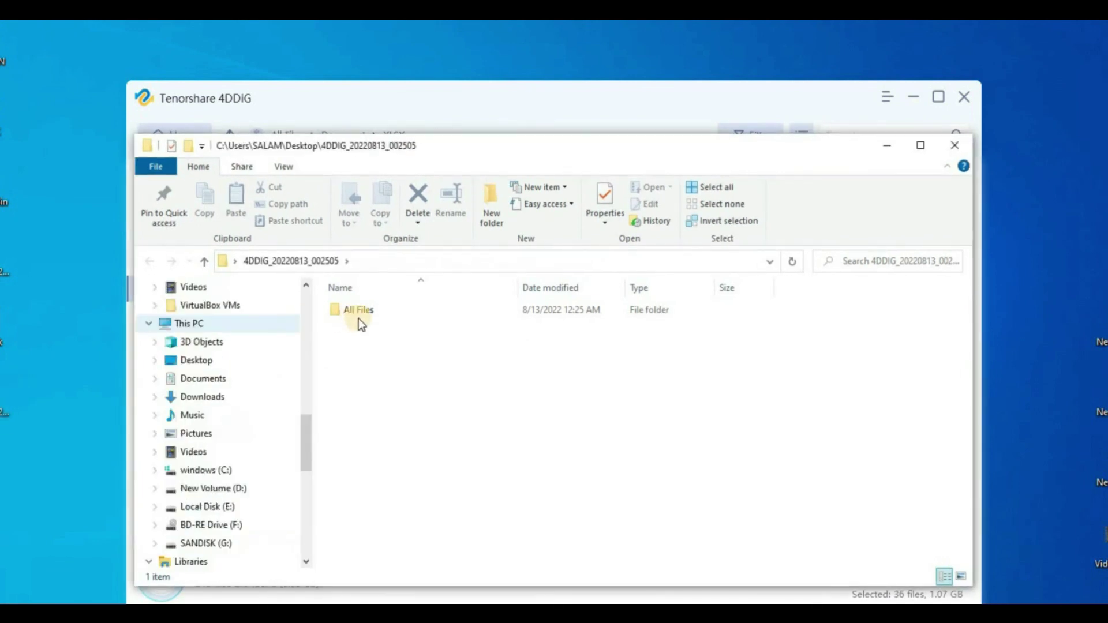
pyautogui.click(365, 313)
pyautogui.doubleClick(364, 313)
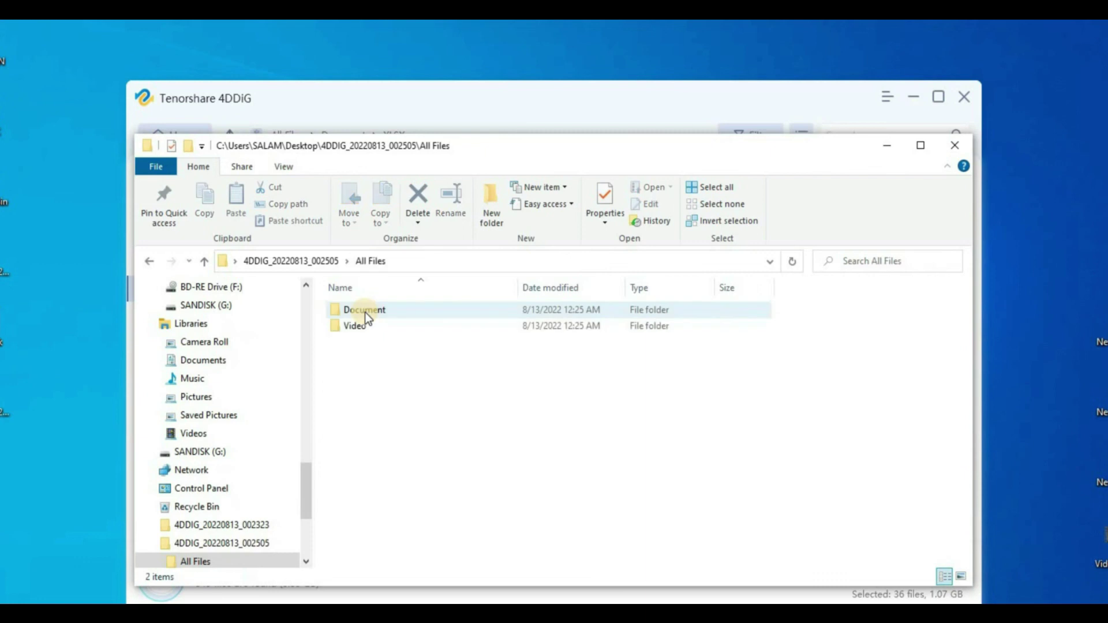
pyautogui.click(368, 316)
pyautogui.doubleClick(367, 315)
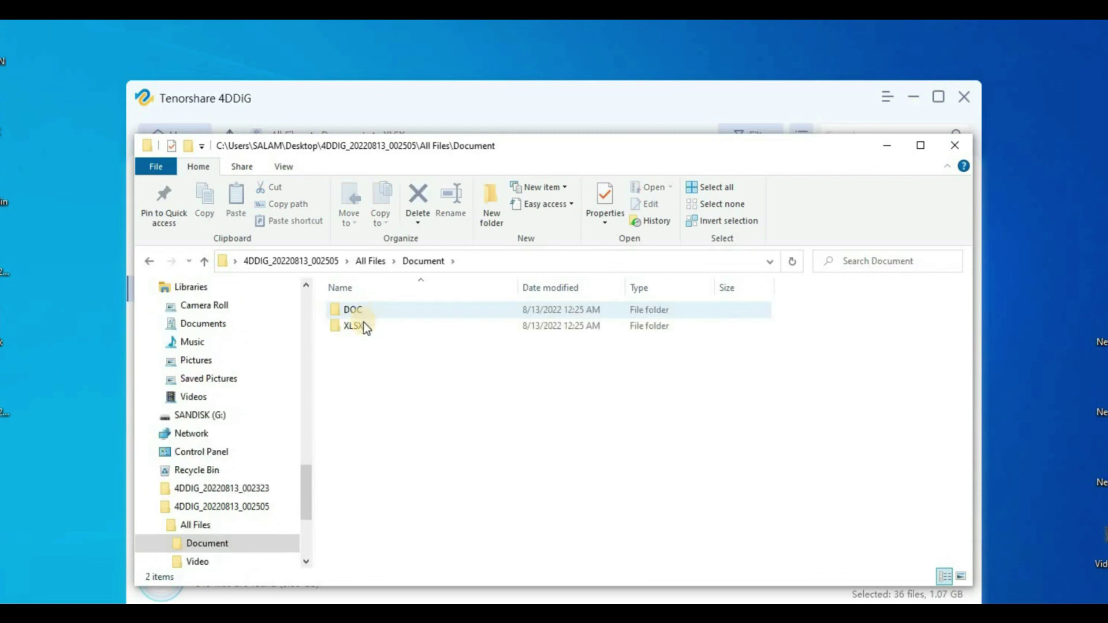
pyautogui.click(365, 324)
pyautogui.doubleClick(365, 324)
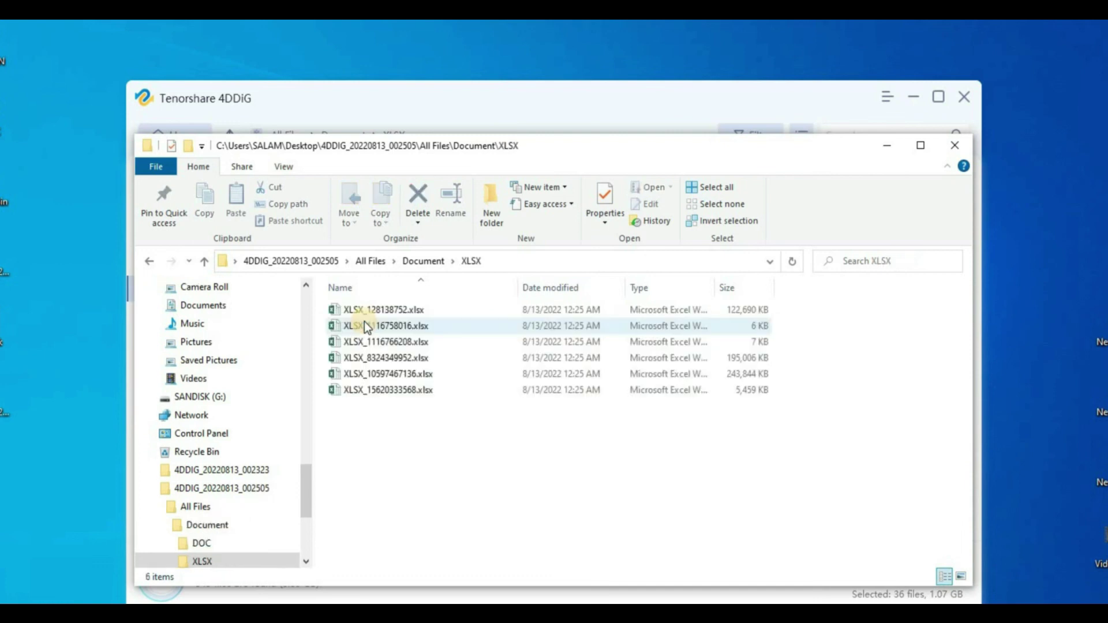
pyautogui.click(366, 315)
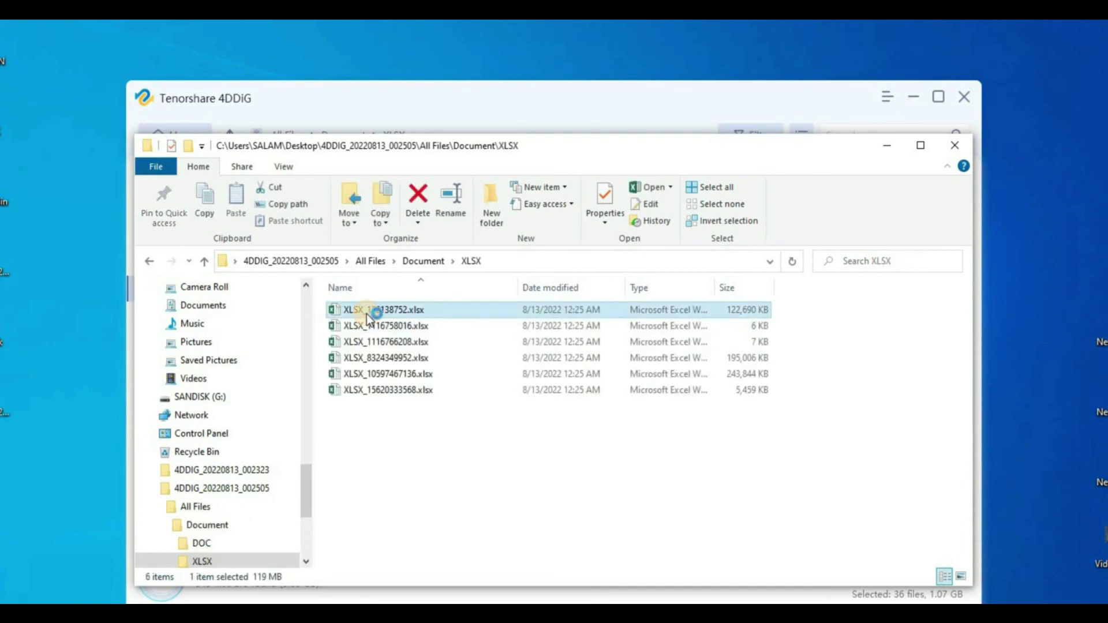